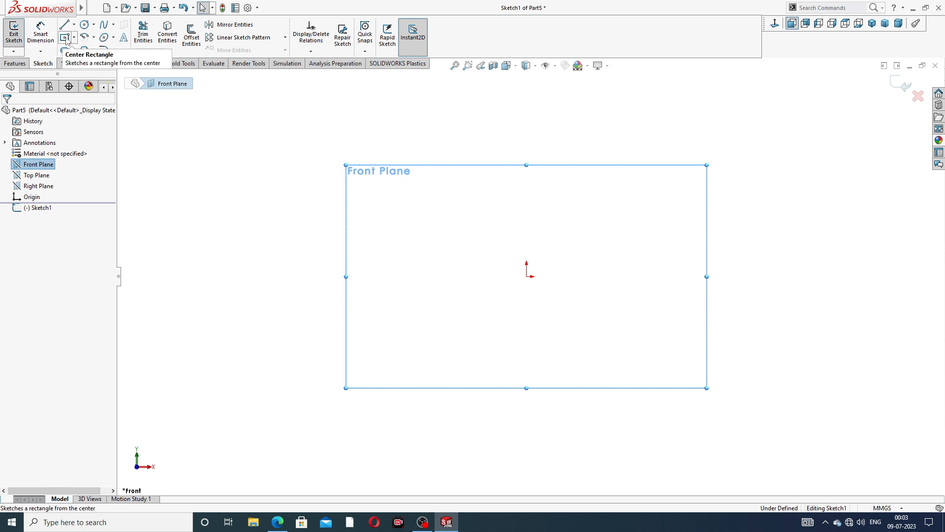
# - Sketch a center rectangle about 179 mm by 109 mm on the Front Plane, centered on the origin
pyautogui.click(66, 40)
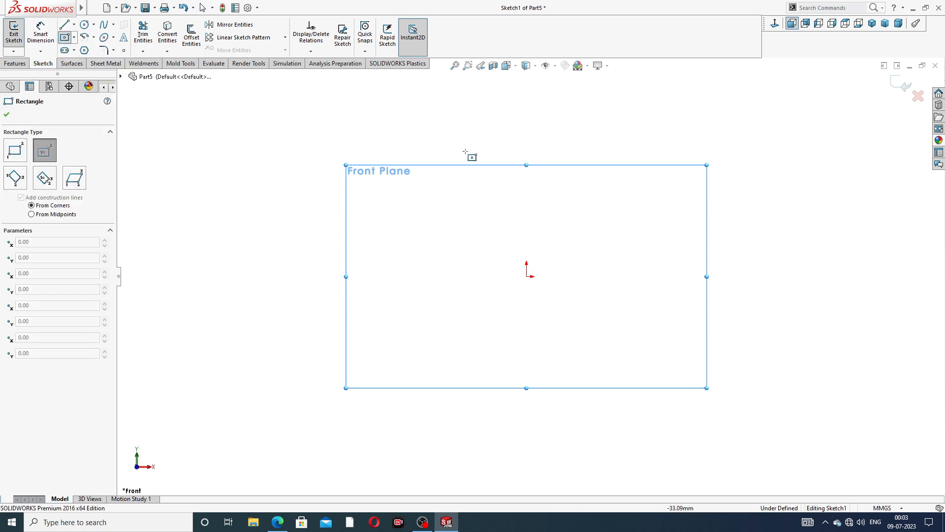
pyautogui.click(526, 276)
pyautogui.click(709, 166)
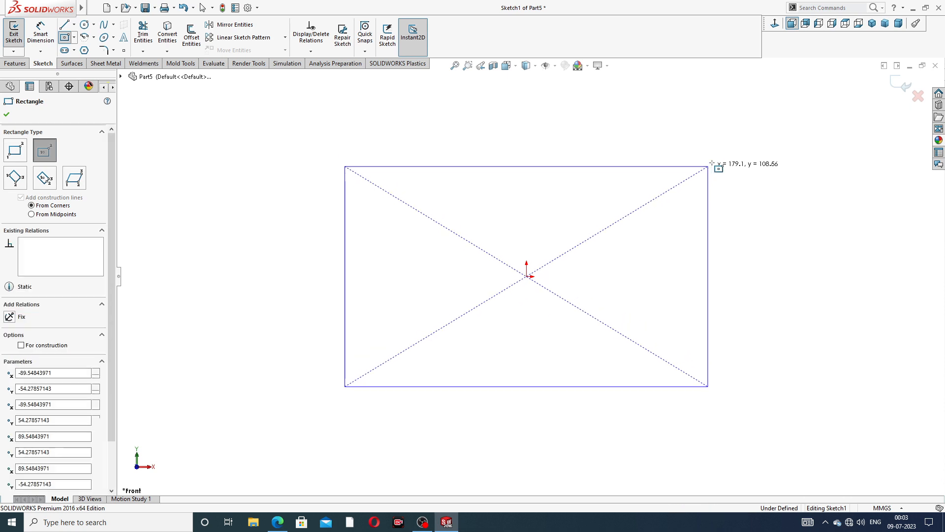
pyautogui.rightClick(739, 148)
pyautogui.click(758, 154)
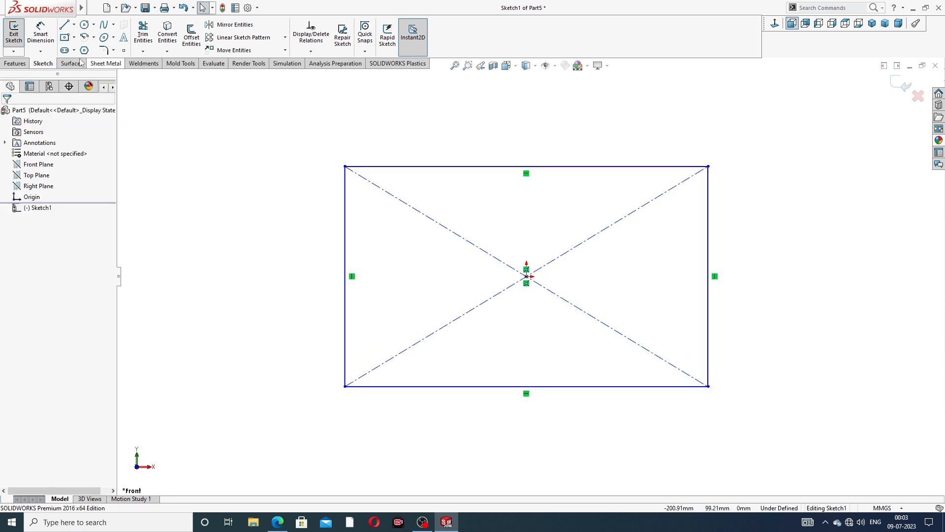
# - Dimension the rectangle's top edge with Smart Dimension and set the width to 100 mm
pyautogui.click(41, 33)
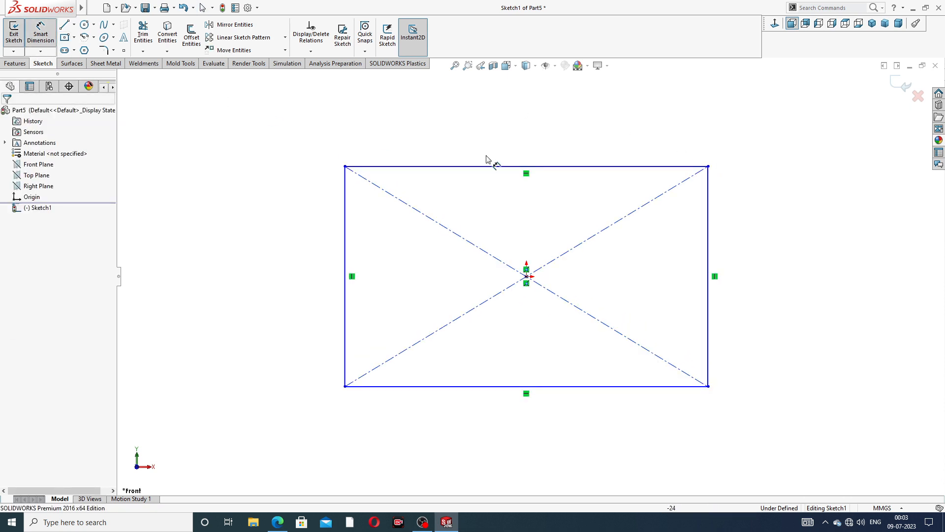
pyautogui.click(525, 167)
pyautogui.click(536, 133)
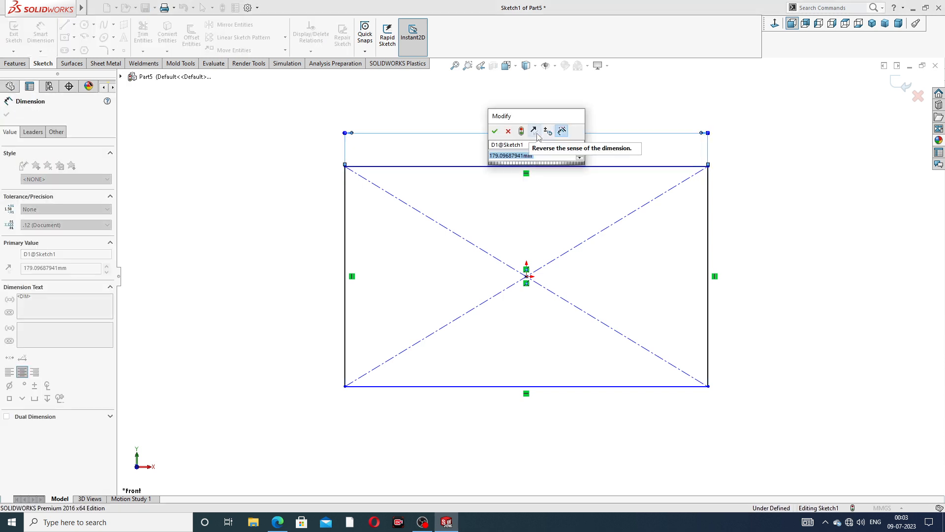
pyautogui.write('100')
pyautogui.press('Return')
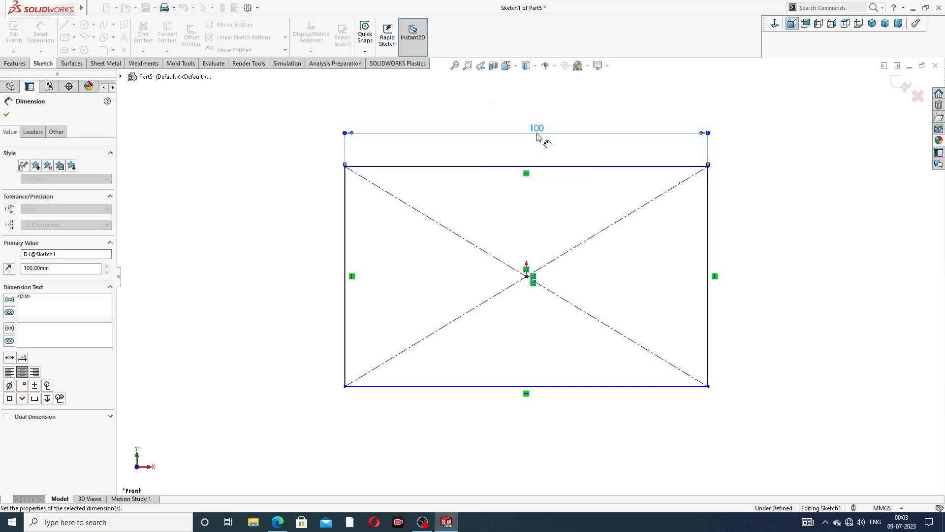
# - Dimension the rectangle's right edge as 60 mm and move that dimension farther out from the edge
pyautogui.click(710, 235)
pyautogui.click(732, 257)
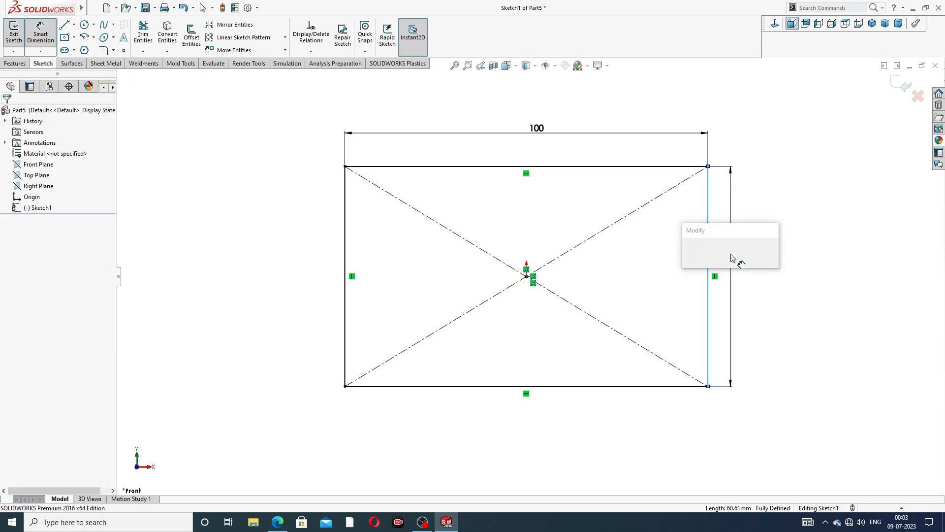
pyautogui.write('60')
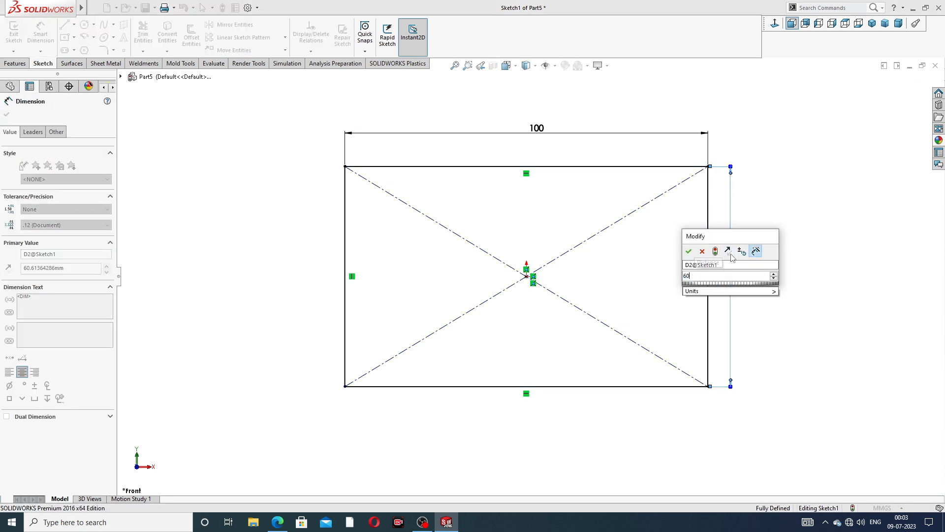
pyautogui.press('Return')
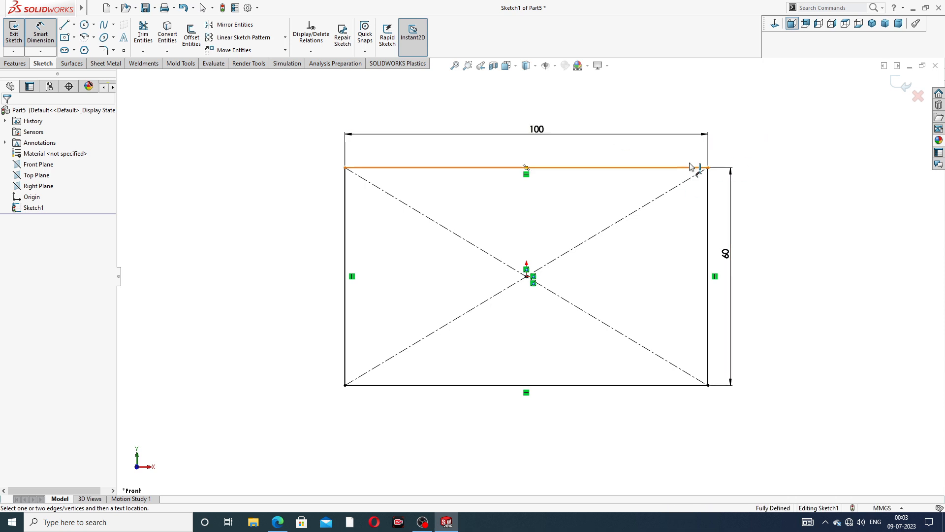
pyautogui.rightClick(795, 141)
pyautogui.click(794, 146)
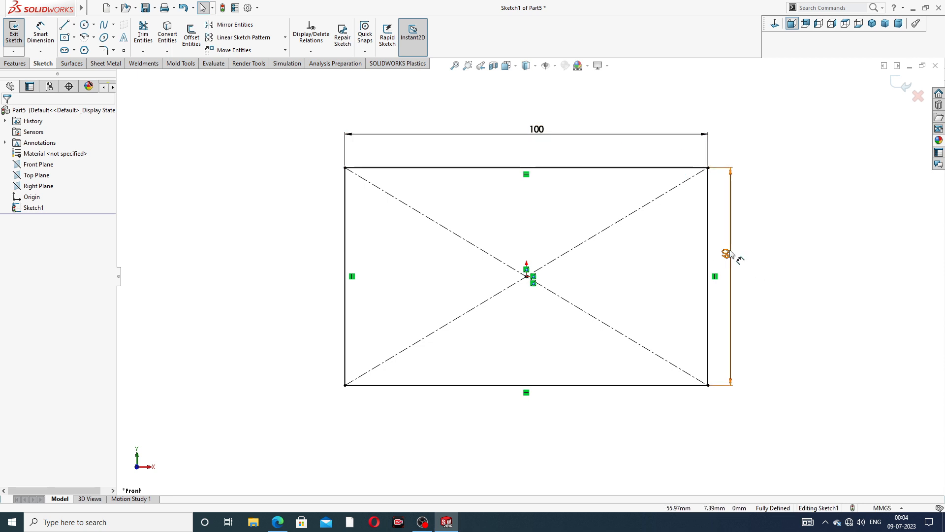
pyautogui.moveTo(733, 261); pyautogui.dragTo(753, 259)
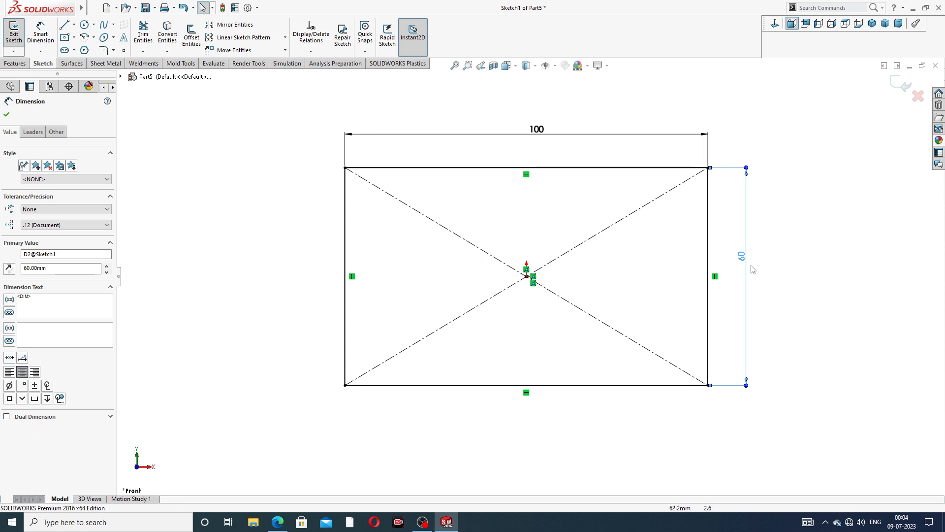
# - Add a driven dimension to each of the rectangle's two diagonal construction lines
pyautogui.click(42, 34)
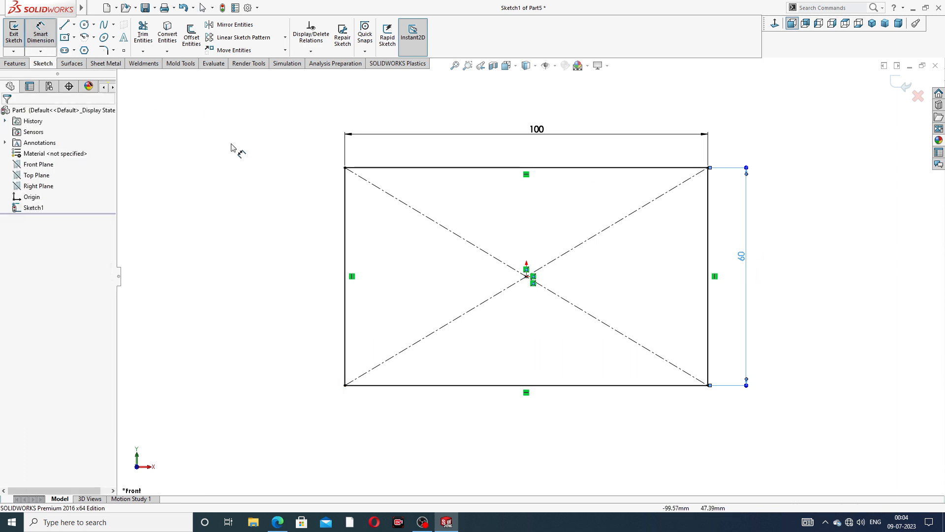
pyautogui.click(509, 267)
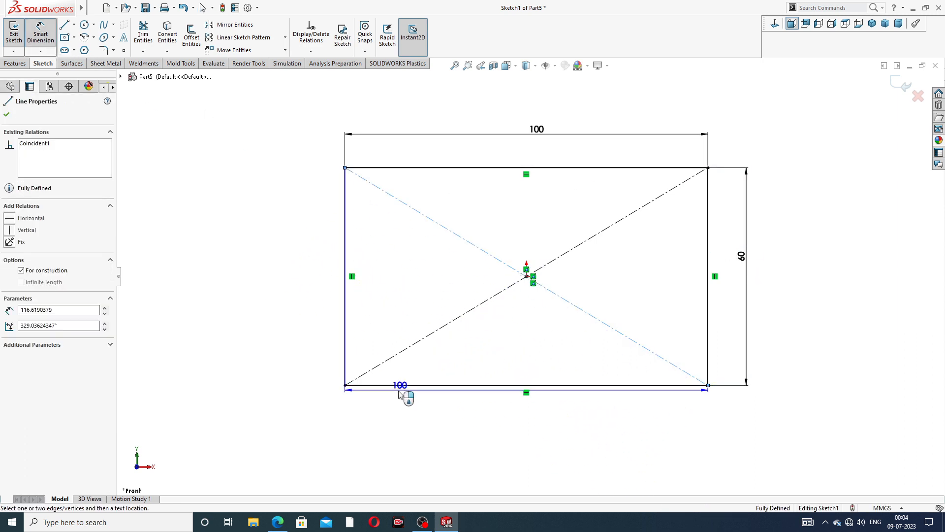
pyautogui.click(421, 303)
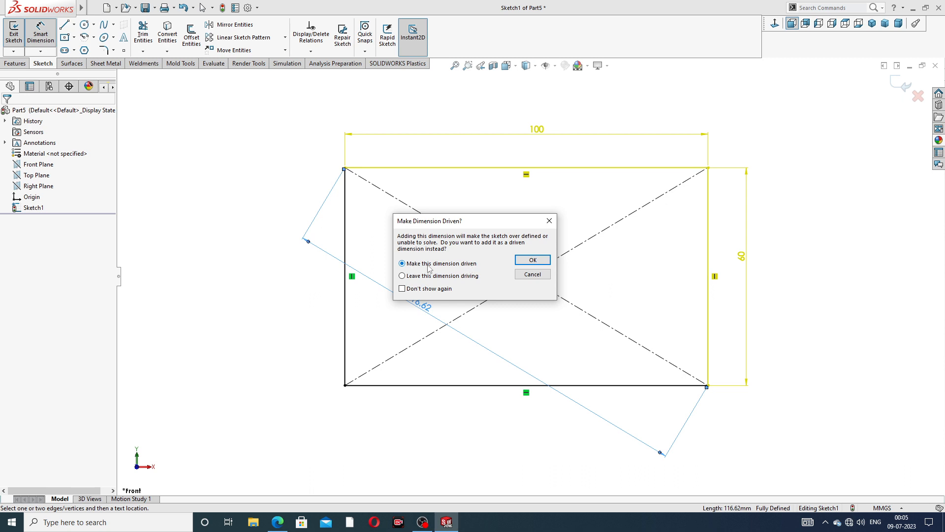
pyautogui.click(532, 260)
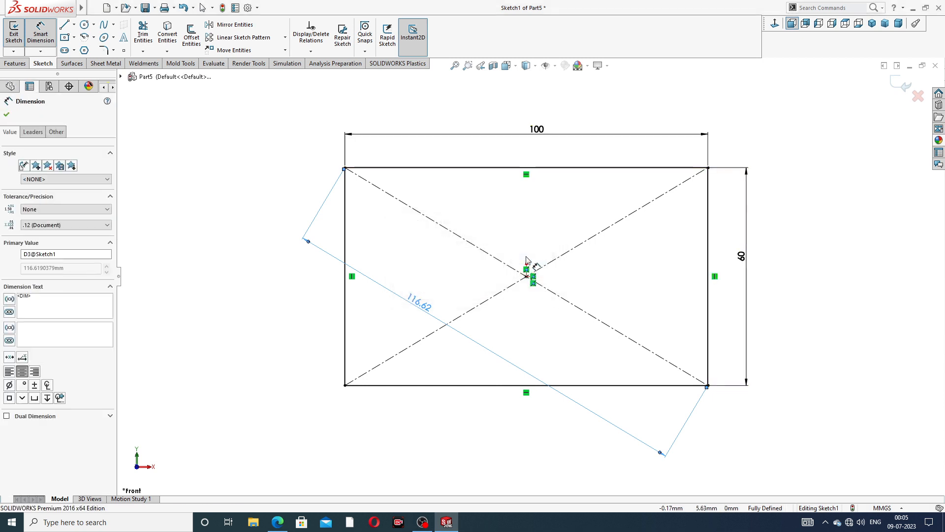
pyautogui.click(490, 298)
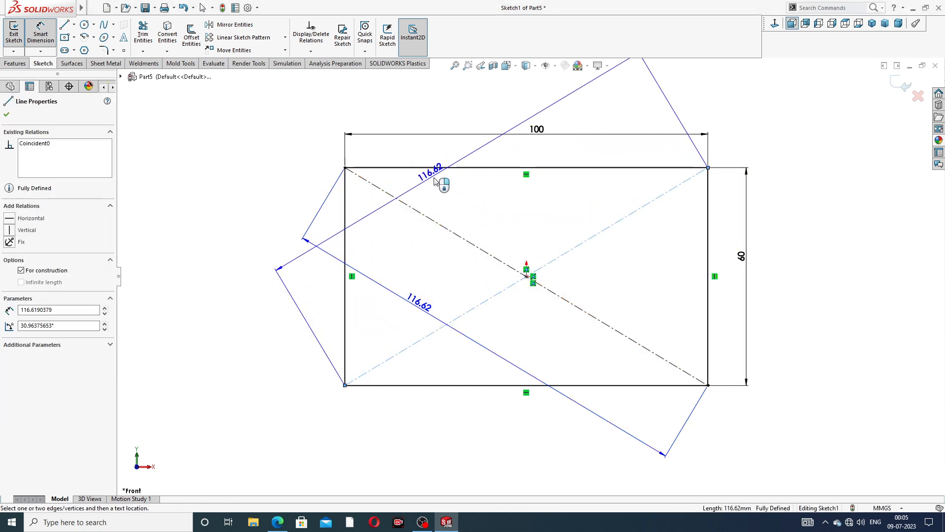
pyautogui.click(454, 203)
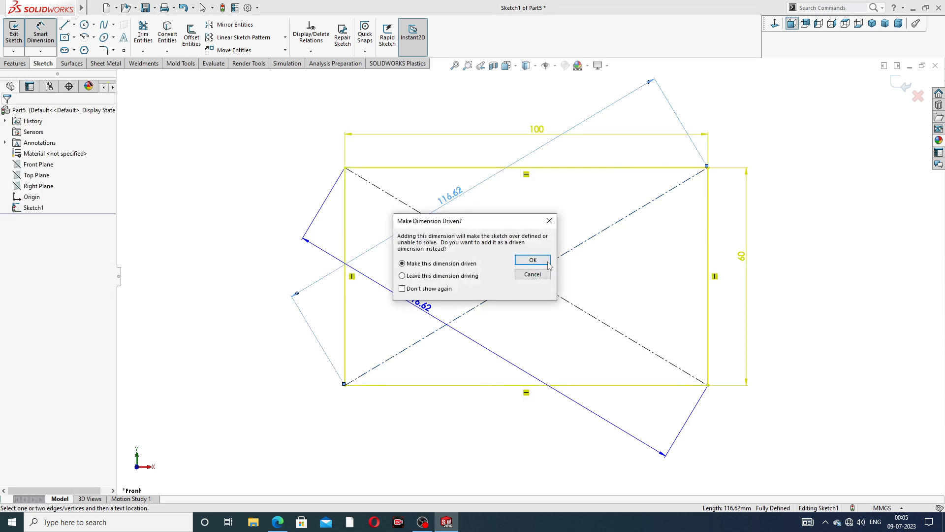
pyautogui.click(548, 262)
pyautogui.click(772, 130)
# - Spread the width, height and both diagonal dimensions farther out from the rectangle, and leave the dimension tool
pyautogui.scroll(2, 769, 141)
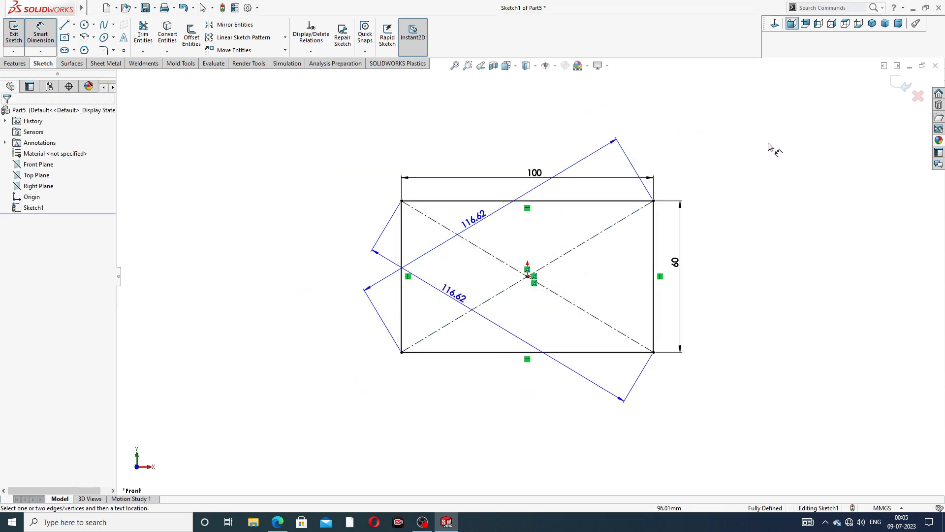
pyautogui.moveTo(675, 262); pyautogui.dragTo(695, 262)
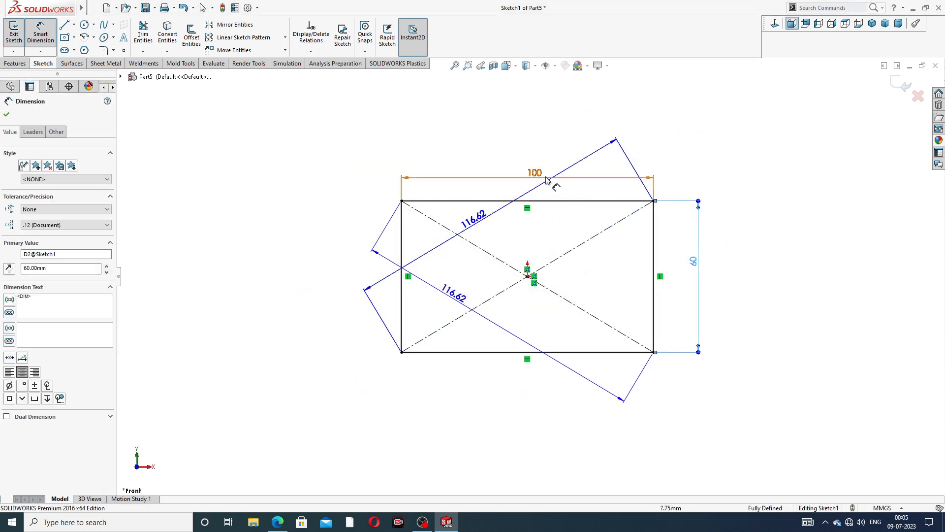
pyautogui.moveTo(547, 180); pyautogui.dragTo(548, 156)
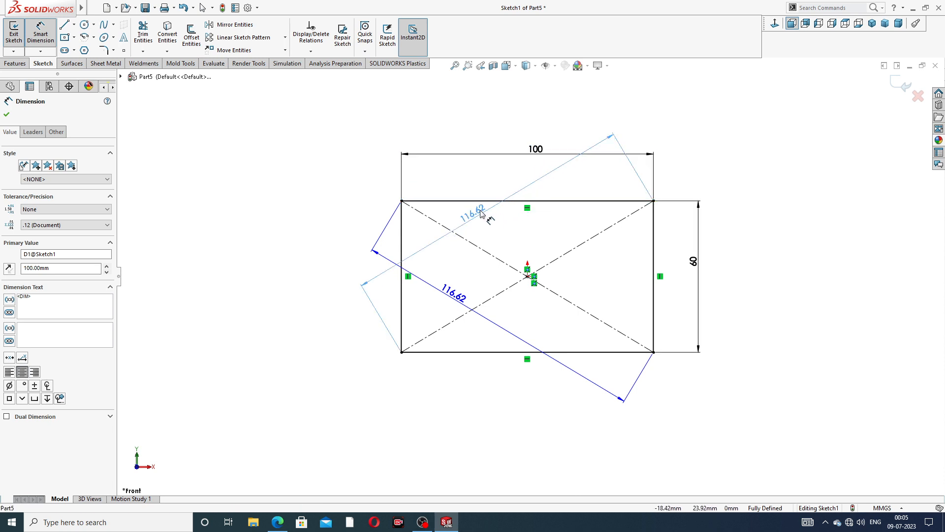
pyautogui.moveTo(481, 211); pyautogui.dragTo(477, 204)
pyautogui.moveTo(455, 301)
pyautogui.mouseDown()
pyautogui.moveTo(395, 365)
pyautogui.moveTo(405, 385)
pyautogui.moveTo(446, 405)
pyautogui.mouseUp()
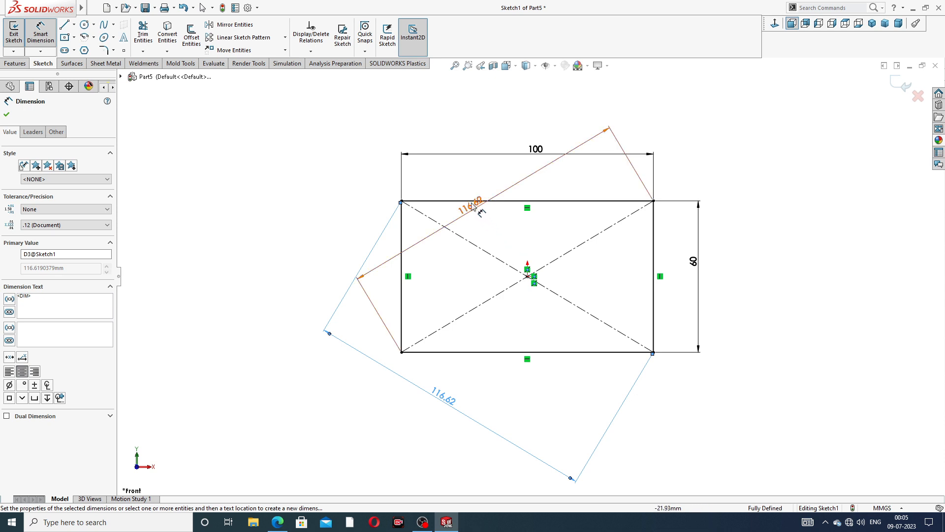
pyautogui.moveTo(474, 207); pyautogui.dragTo(450, 170)
pyautogui.click(707, 152)
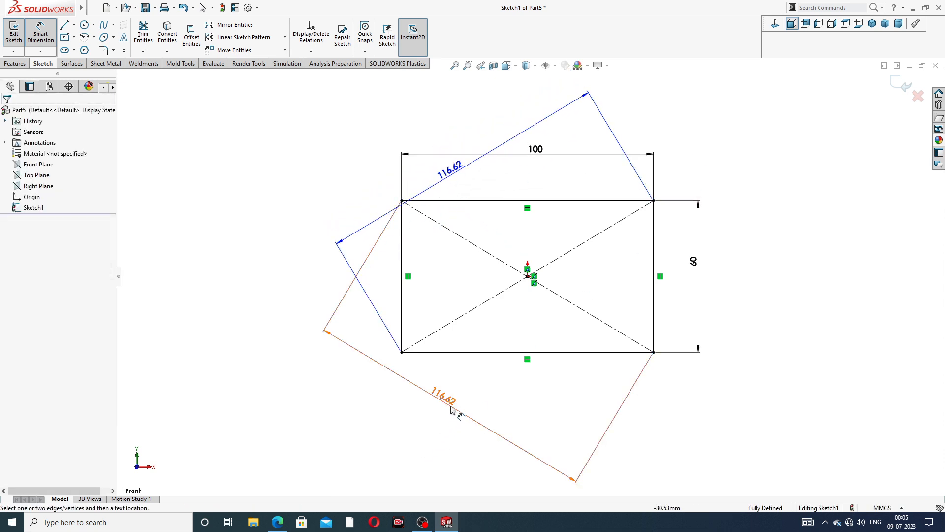
pyautogui.moveTo(450, 407); pyautogui.dragTo(481, 409)
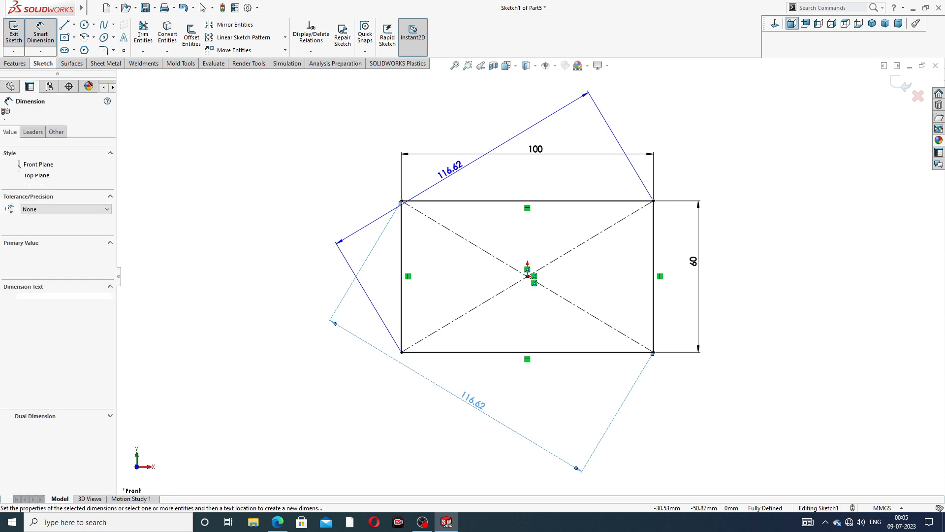
pyautogui.click(770, 226)
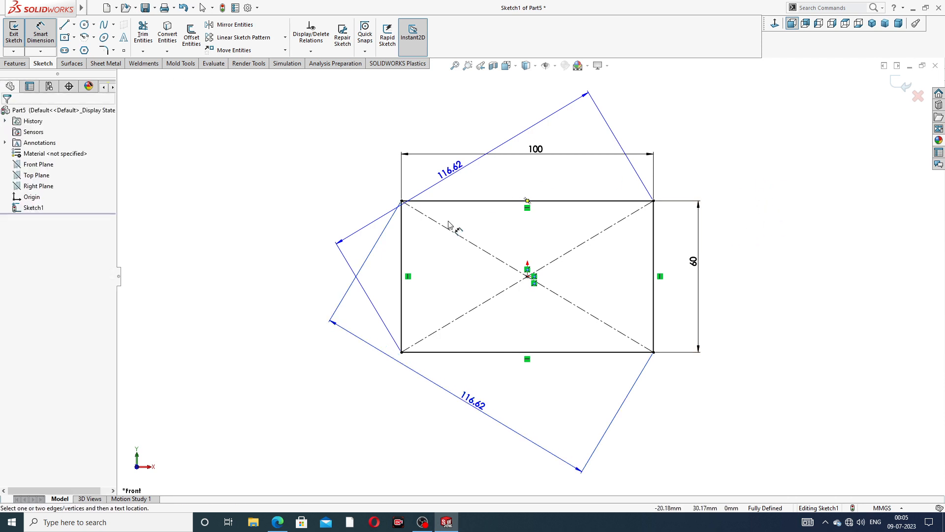
pyautogui.rightClick(311, 190)
pyautogui.click(339, 147)
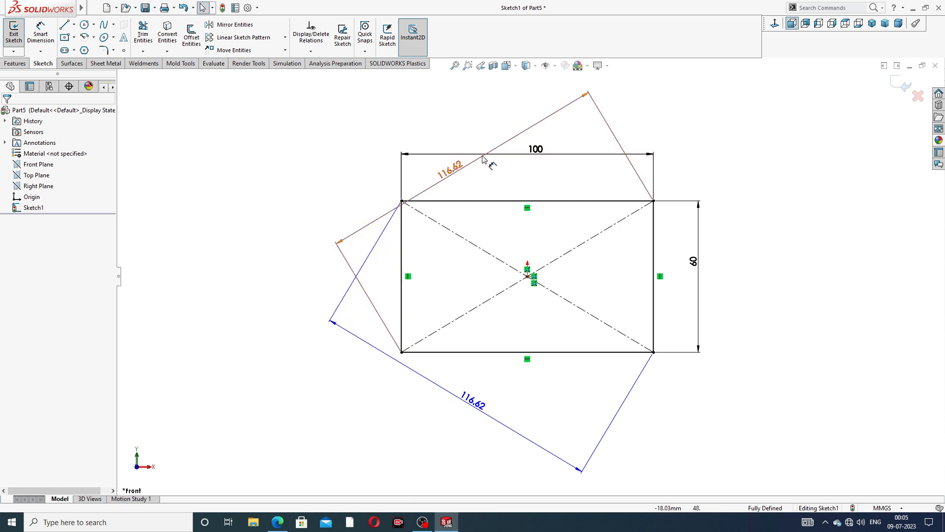
# - Try to edit the upper driven diagonal dimension, and set the rectangle's width to 120 mm
pyautogui.doubleClick(454, 175)
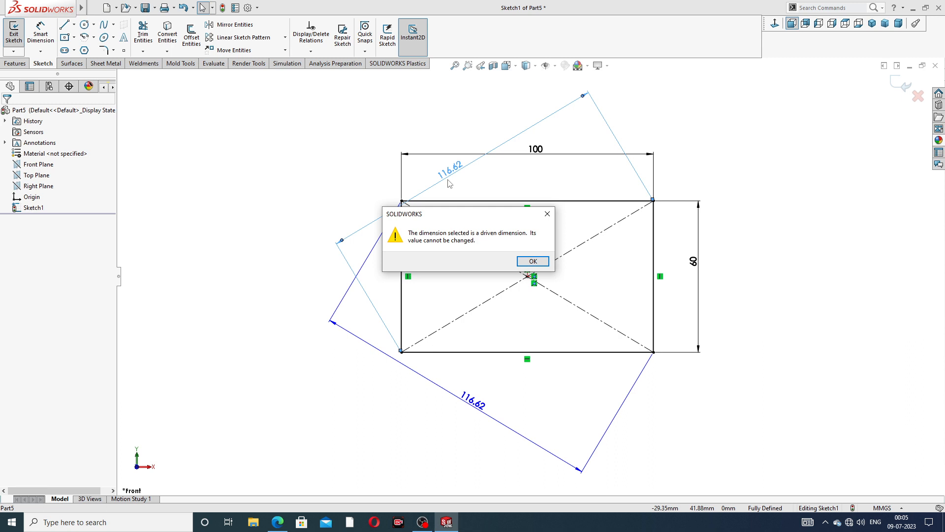
pyautogui.click(533, 261)
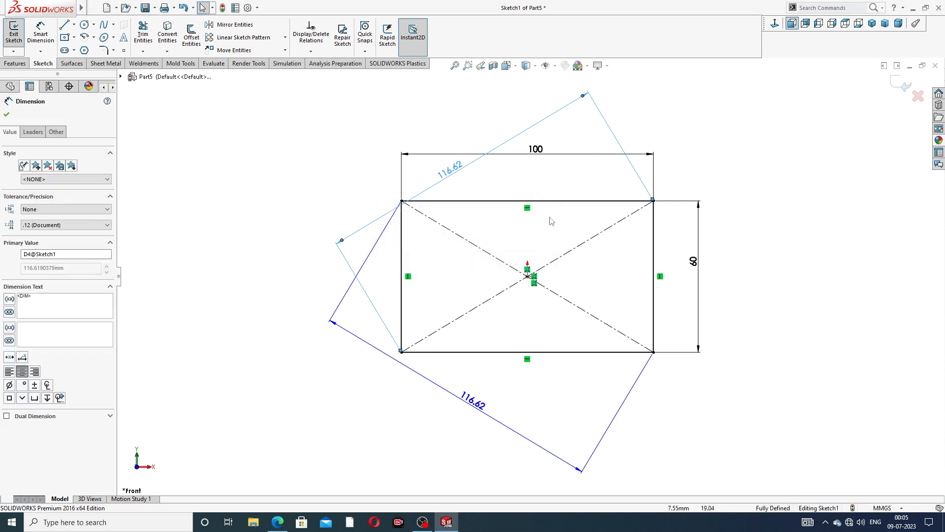
pyautogui.click(540, 152)
pyautogui.doubleClick(540, 153)
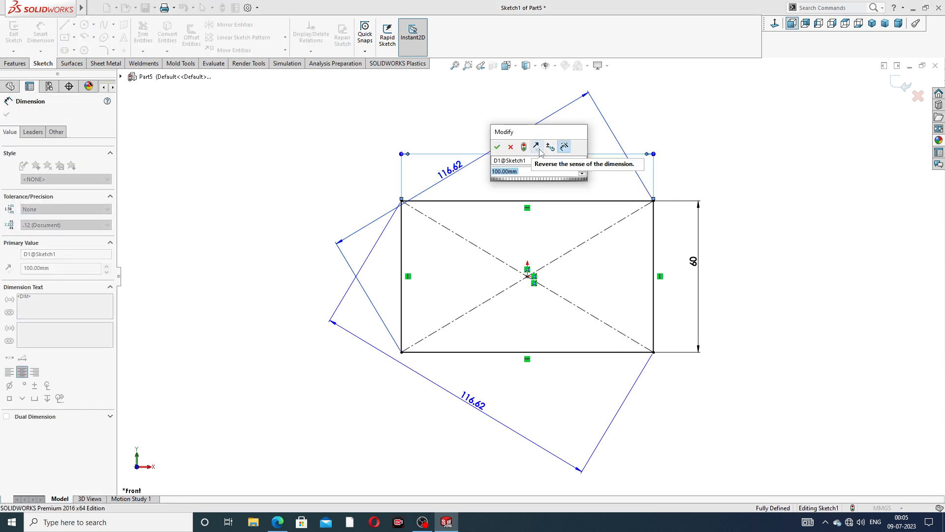
pyautogui.write('120')
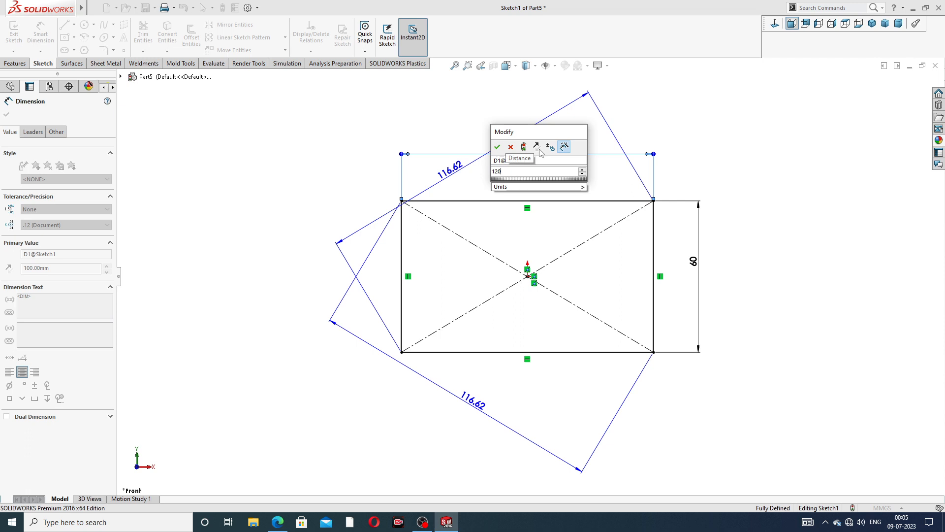
pyautogui.press('Return')
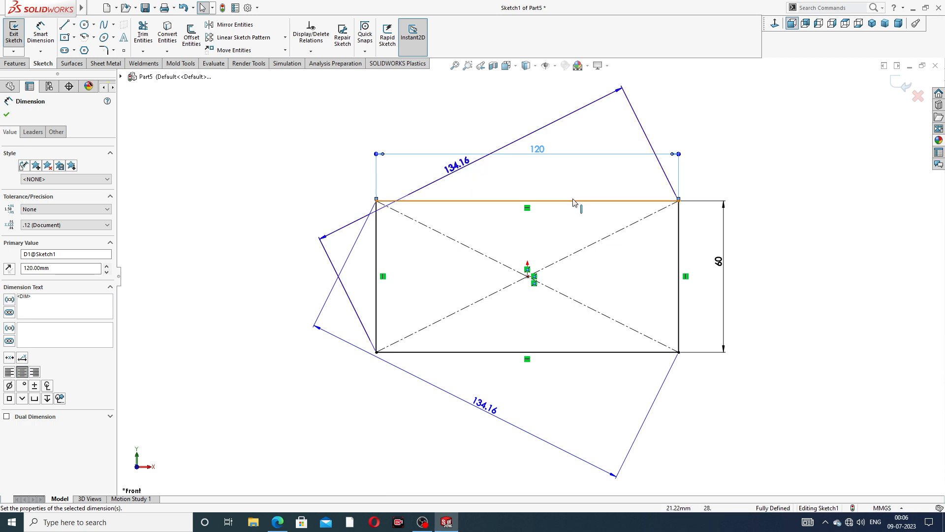
pyautogui.click(612, 186)
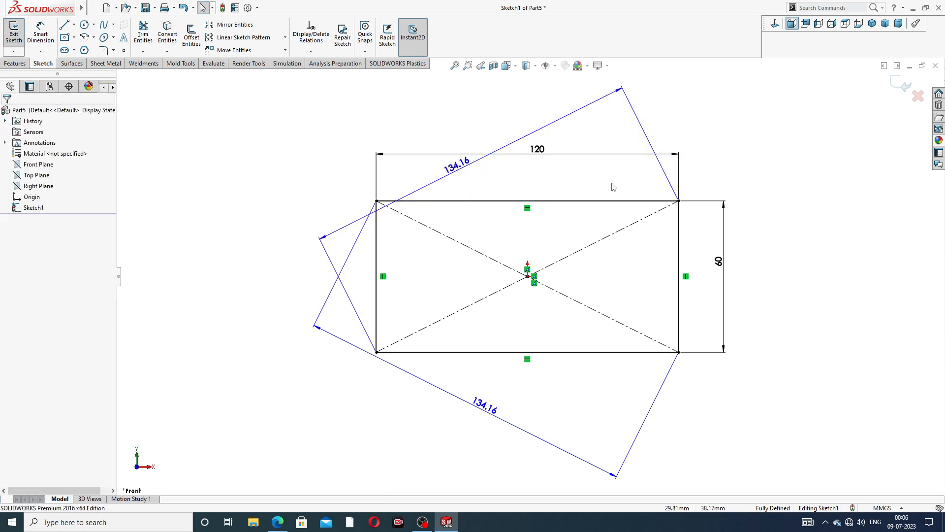
# - Set the rectangle's height dimension to 70 mm
pyautogui.click(723, 266)
pyautogui.doubleClick(722, 262)
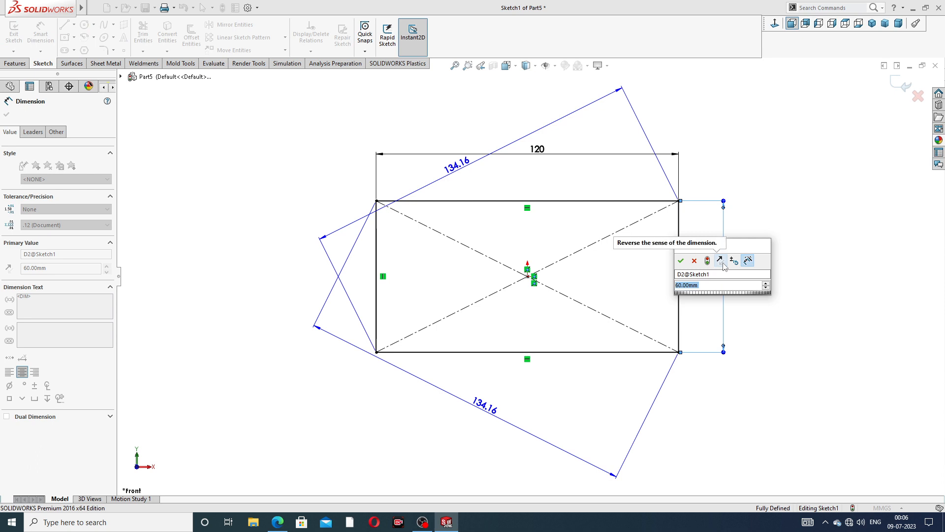
pyautogui.write('70')
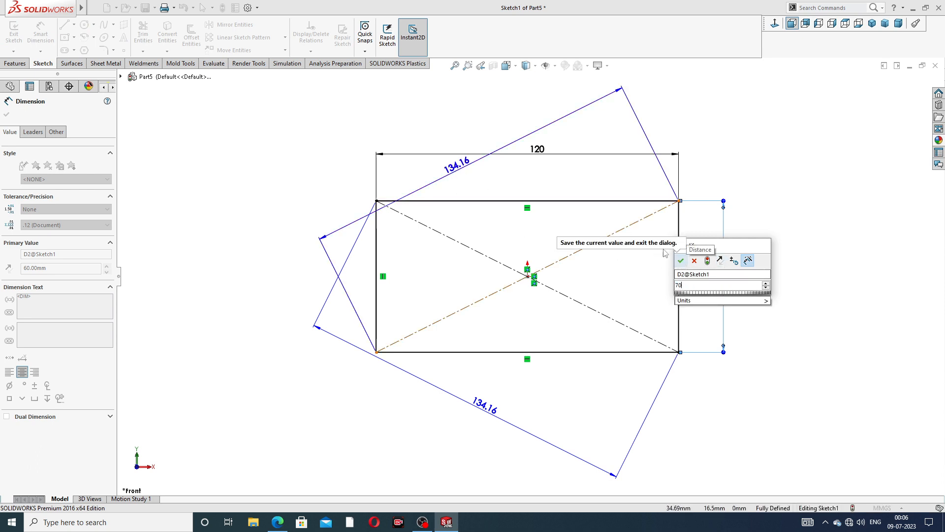
pyautogui.click(681, 261)
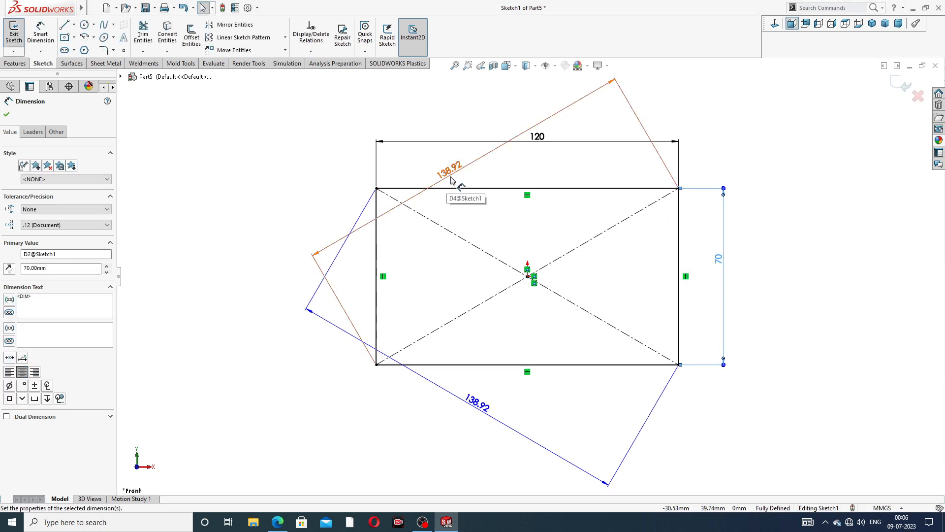
pyautogui.click(575, 164)
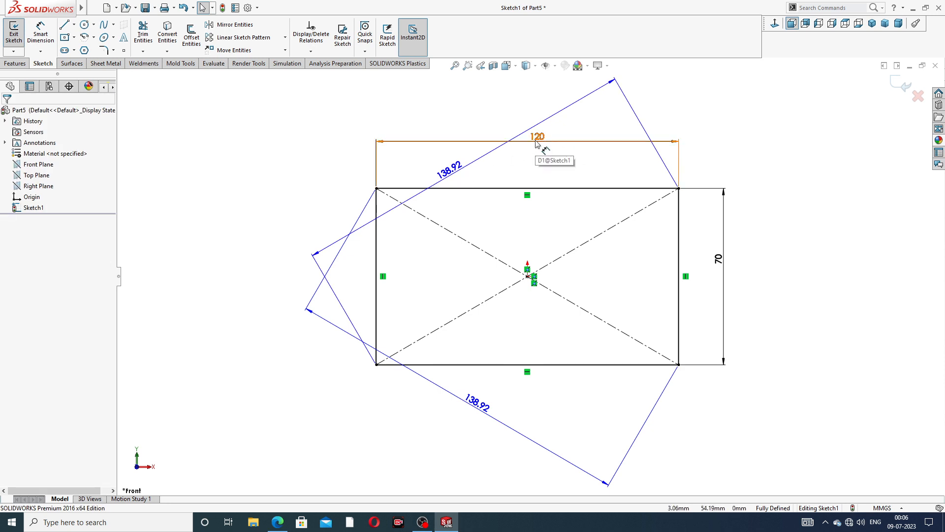
# - Set the rectangle's width dimension to 125 mm
pyautogui.click(542, 142)
pyautogui.doubleClick(537, 139)
pyautogui.write('12')
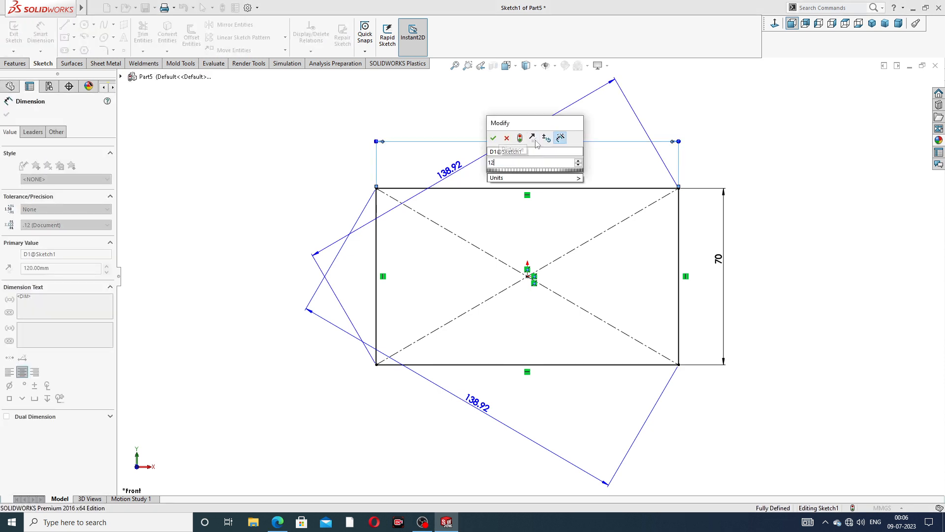
pyautogui.write('5')
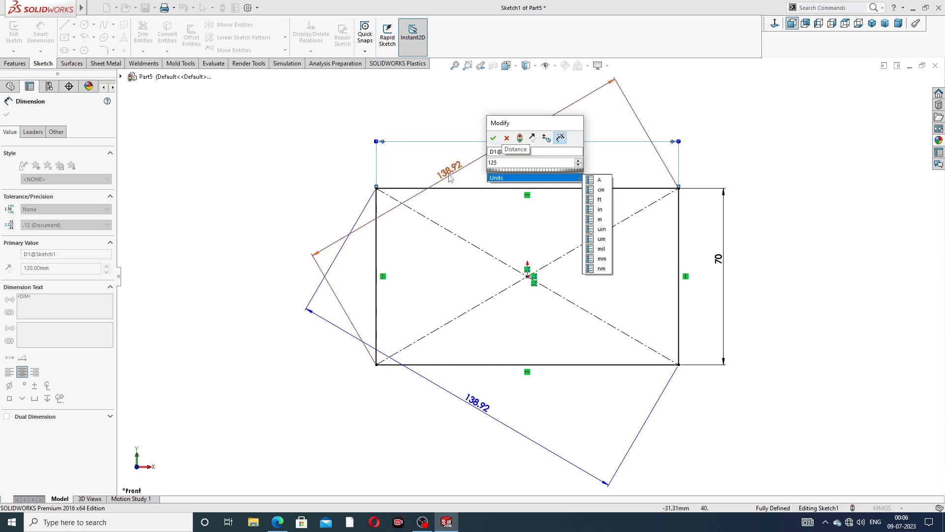
pyautogui.click(494, 139)
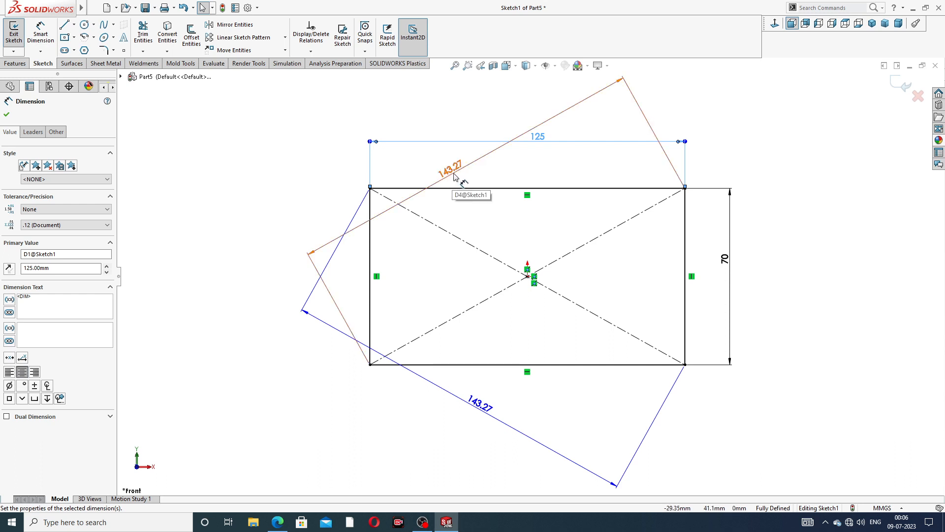
# - Set the rectangle's height dimension to 80 mm
pyautogui.click(724, 259)
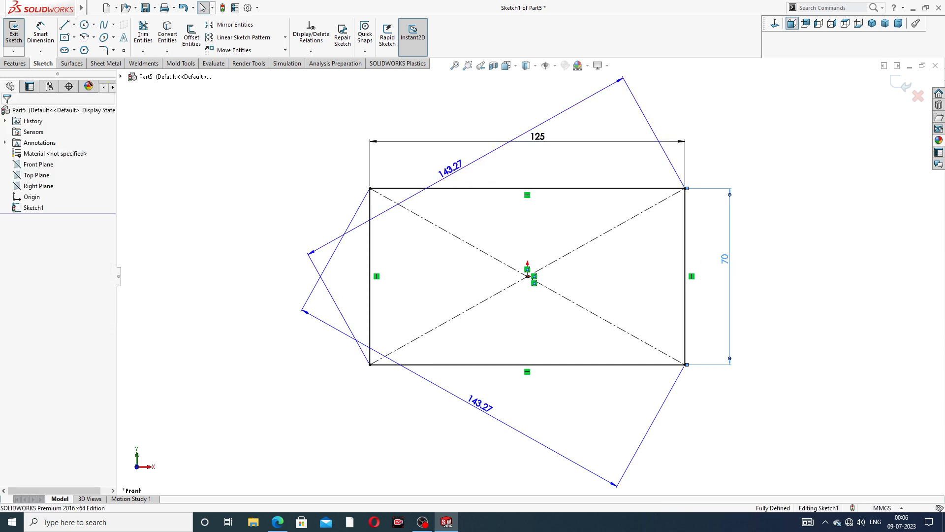
pyautogui.doubleClick(725, 260)
pyautogui.write('80')
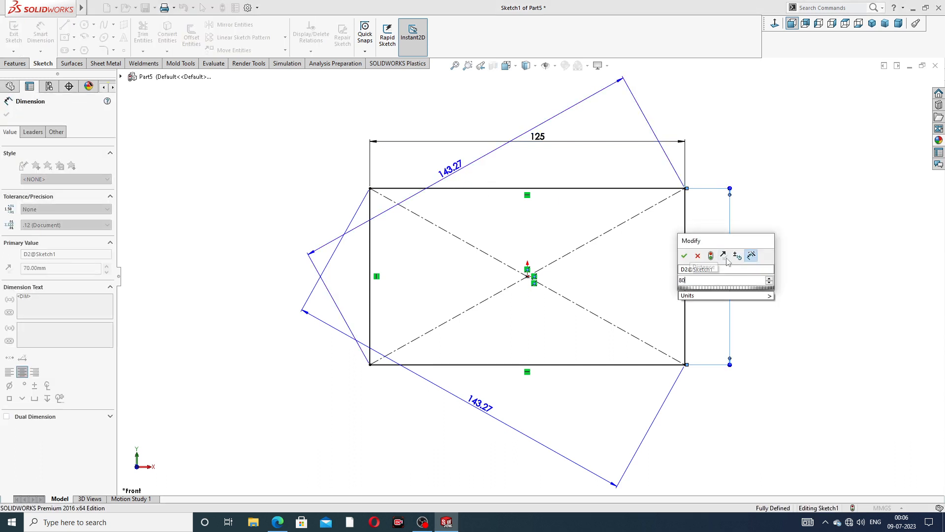
pyautogui.press('Return')
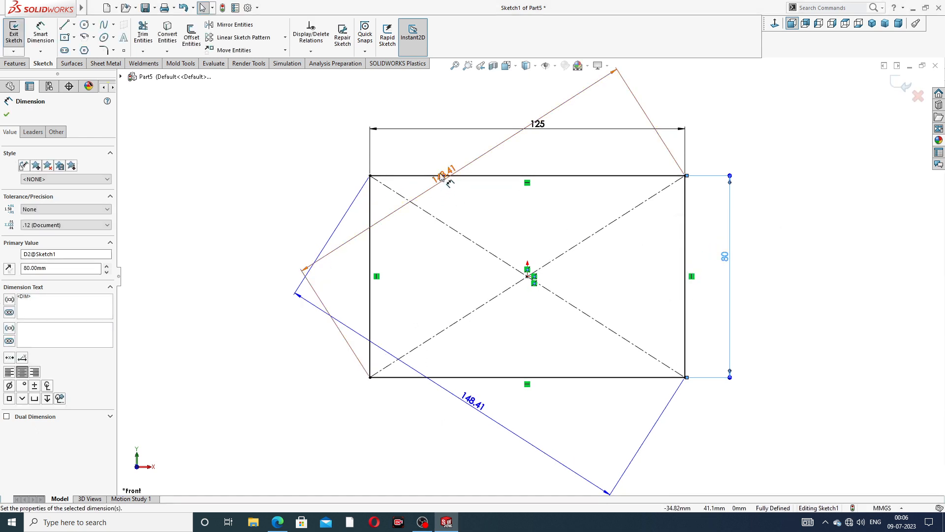
# - Reposition the two driven diagonal dimensions around the rectangle, and switch to the lecture PDF in the browser
pyautogui.click(458, 192)
pyautogui.click(640, 252)
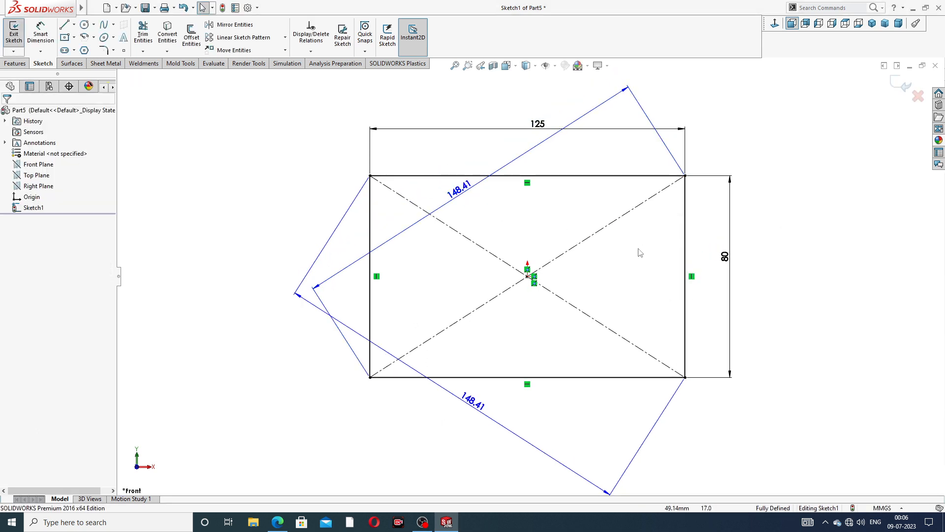
pyautogui.moveTo(475, 392)
pyautogui.mouseDown()
pyautogui.moveTo(484, 376)
pyautogui.moveTo(460, 404)
pyautogui.mouseUp()
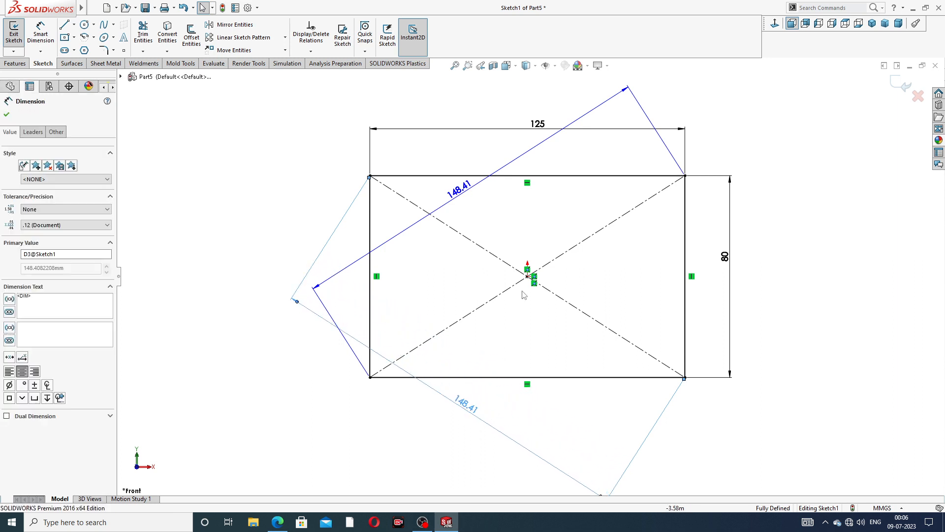
pyautogui.scroll(1, 588, 261)
pyautogui.scroll(1, 589, 264)
pyautogui.click(751, 219)
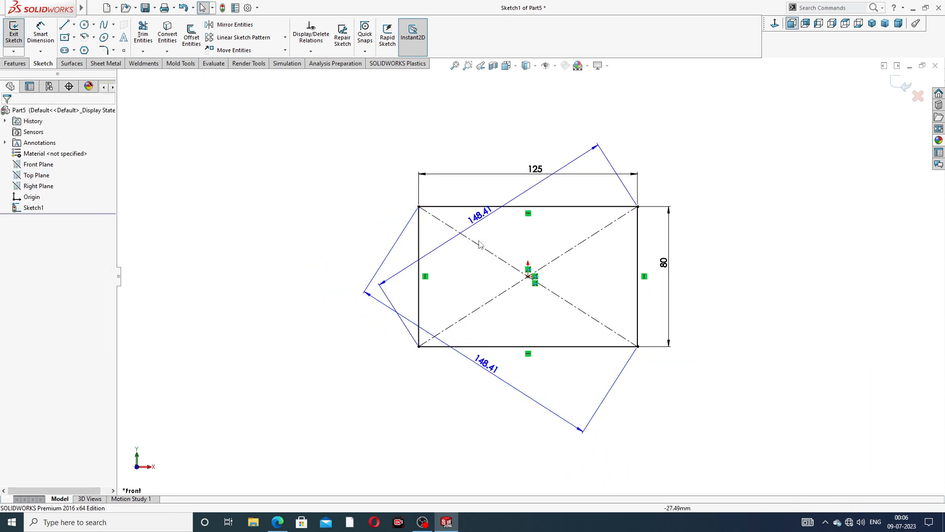
pyautogui.moveTo(477, 222); pyautogui.dragTo(487, 231)
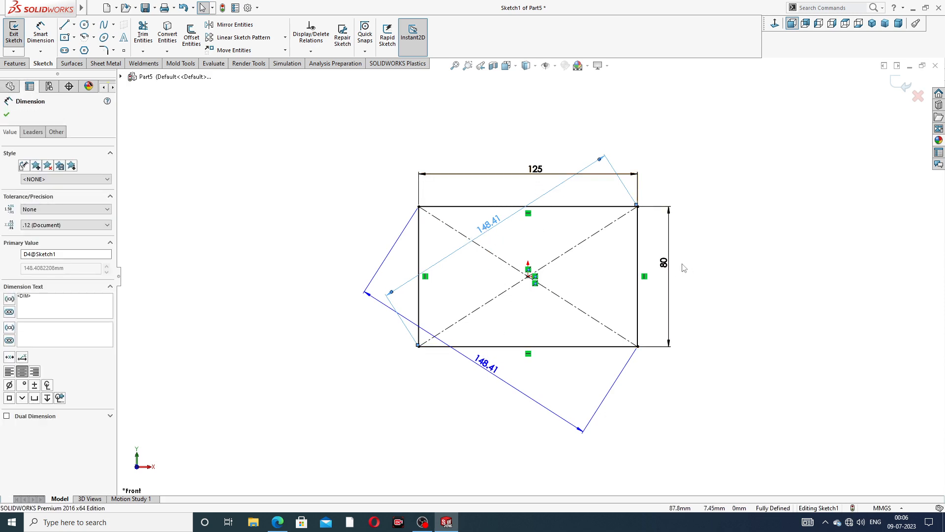
pyautogui.click(278, 521)
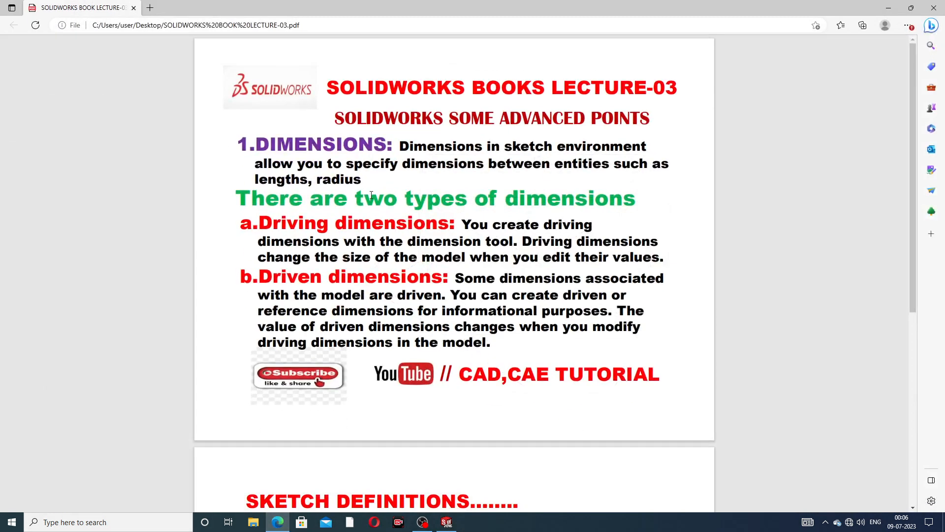
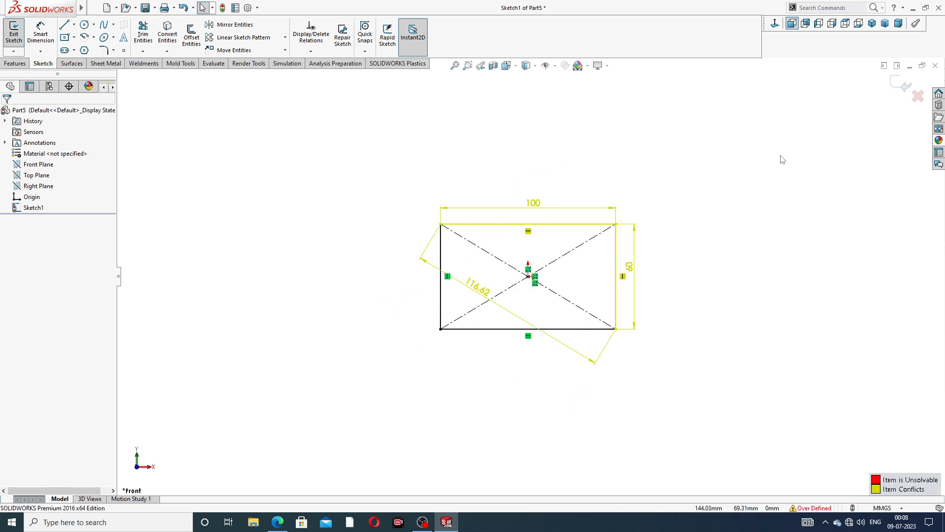
# - Undo the center rectangle and all its dimensions until the Front Plane sketch is empty
pyautogui.hotkey('ctrl', 'z')
pyautogui.hotkey('ctrl', 'z')
pyautogui.hotkey('ctrl', 'z')
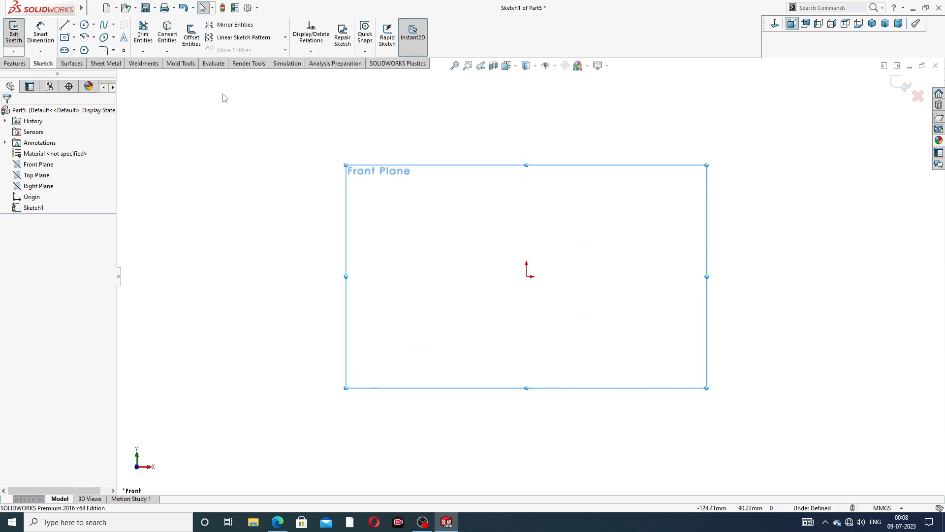
# - Sketch a closed five-sided line profile with an about 129 mm horizontal top through the origin, two vertical sides and two slanted lower edges
pyautogui.click(65, 25)
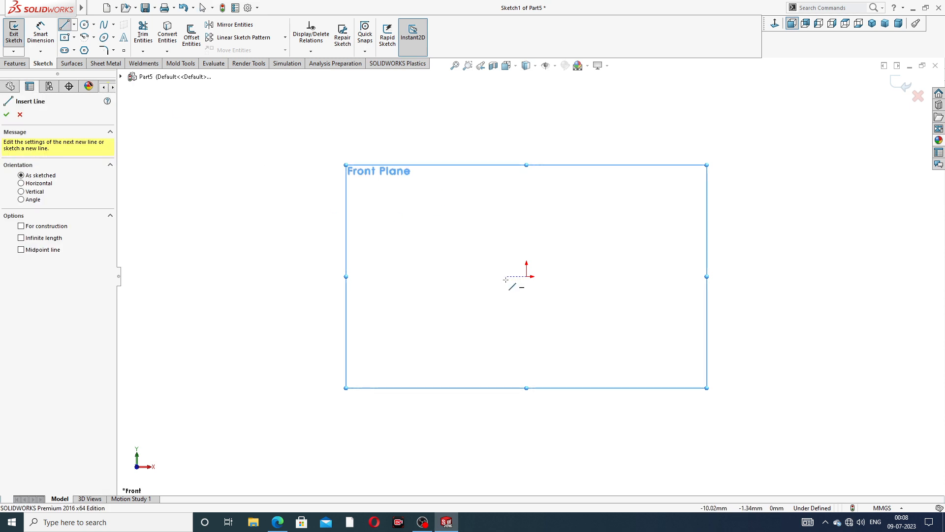
pyautogui.click(406, 276)
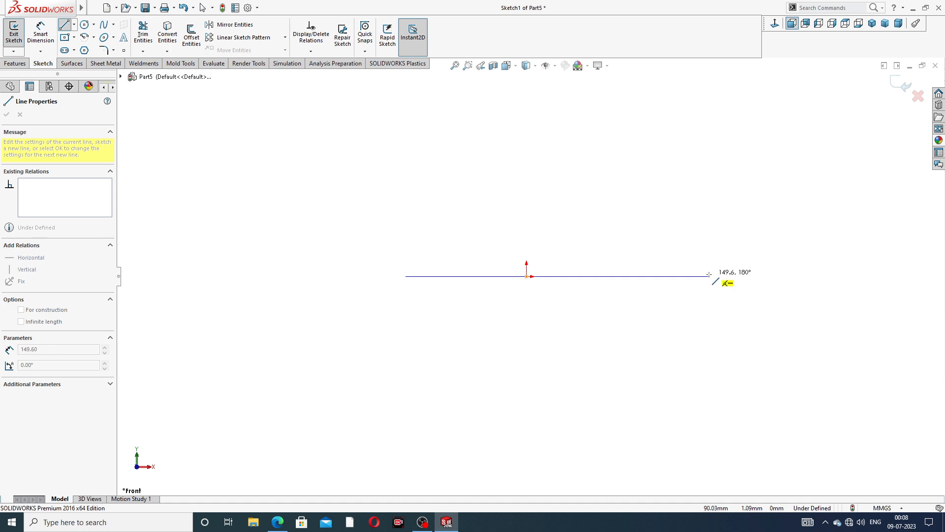
pyautogui.click(668, 277)
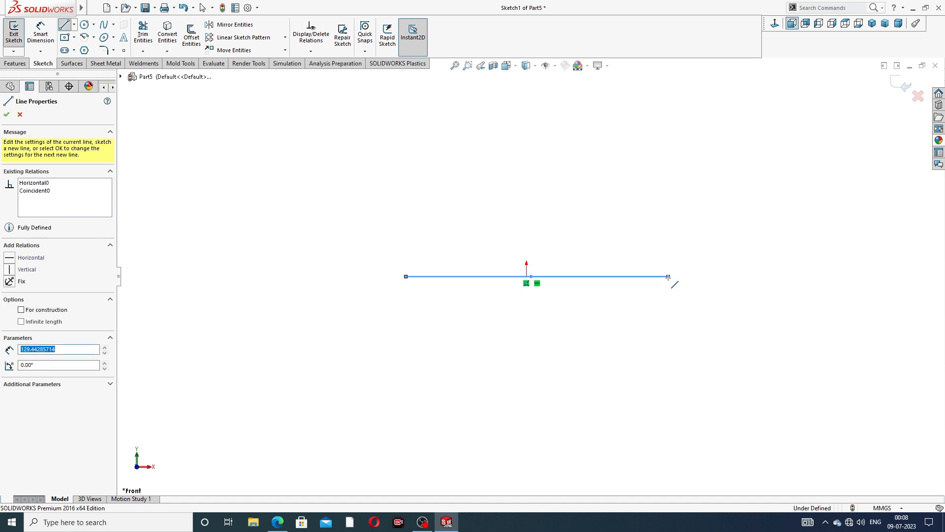
pyautogui.click(668, 351)
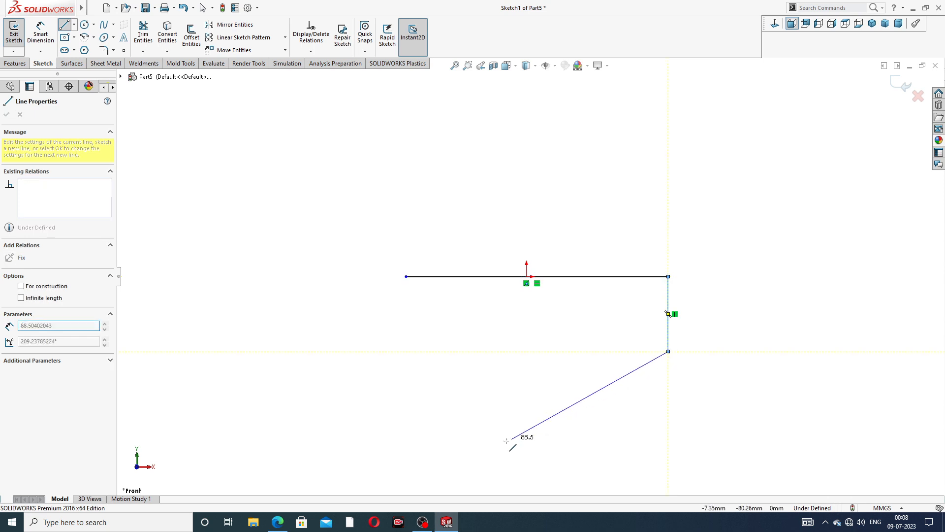
pyautogui.doubleClick(538, 442)
pyautogui.click(537, 442)
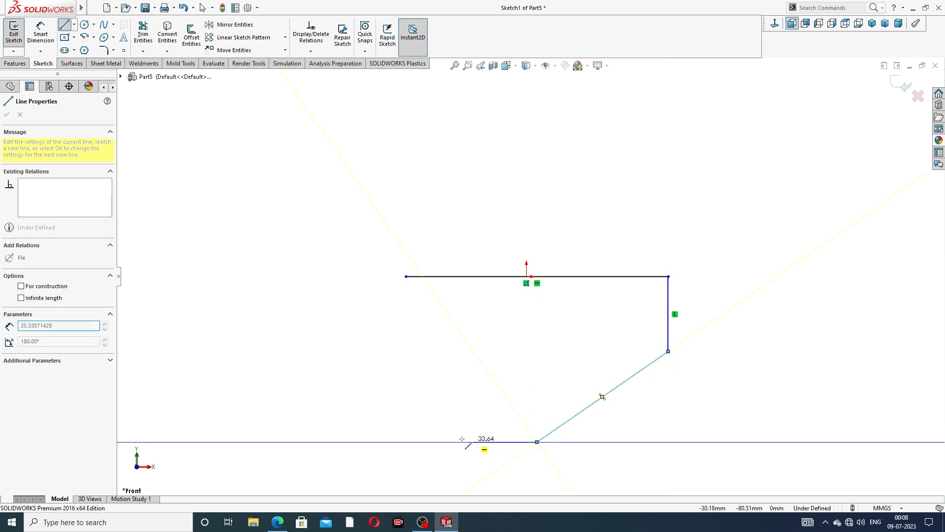
pyautogui.click(405, 383)
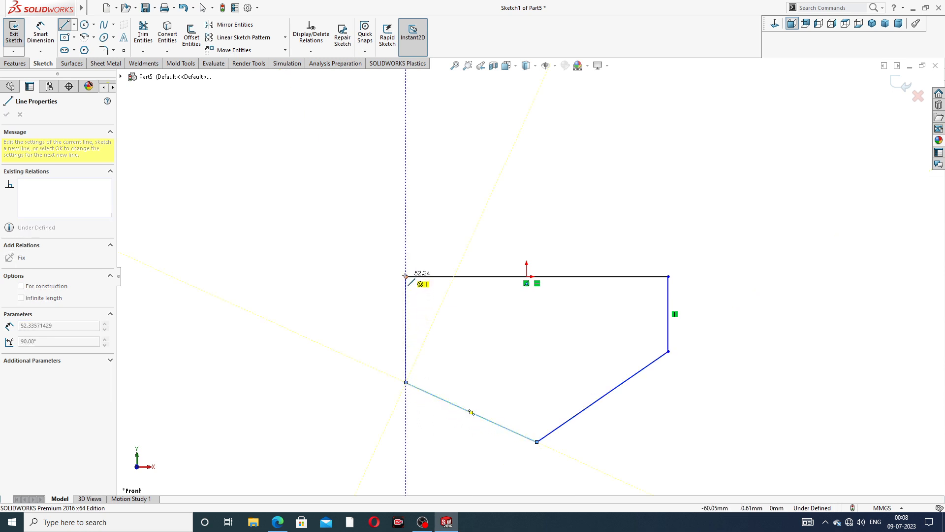
pyautogui.click(405, 277)
pyautogui.rightClick(517, 220)
pyautogui.click(557, 227)
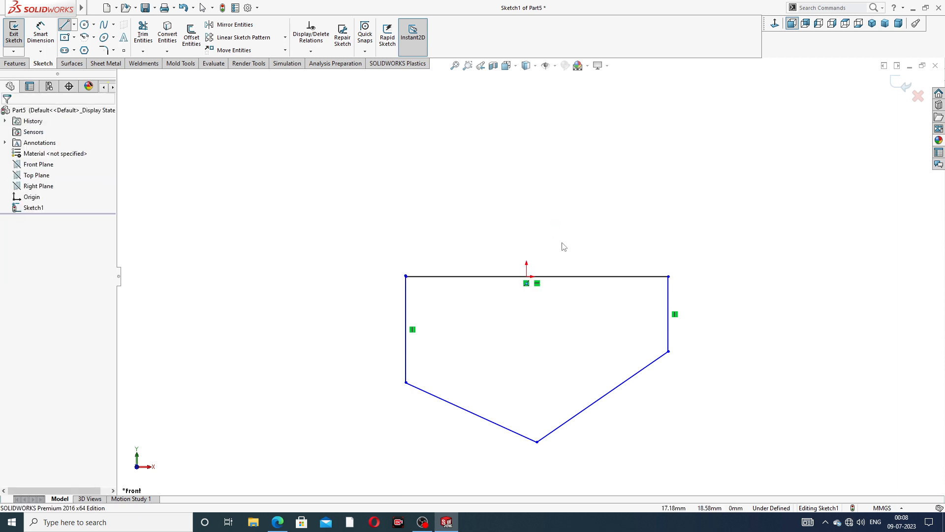
# - Add an Equal relation between the profile's two vertical sides
pyautogui.click(406, 305)
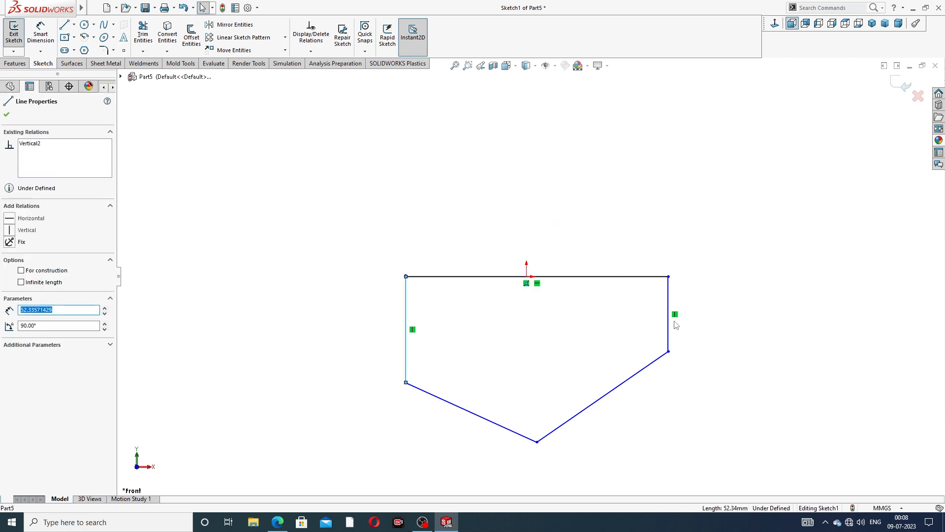
pyautogui.keyDown('ctrl'); pyautogui.click(672, 298); pyautogui.keyUp('ctrl')
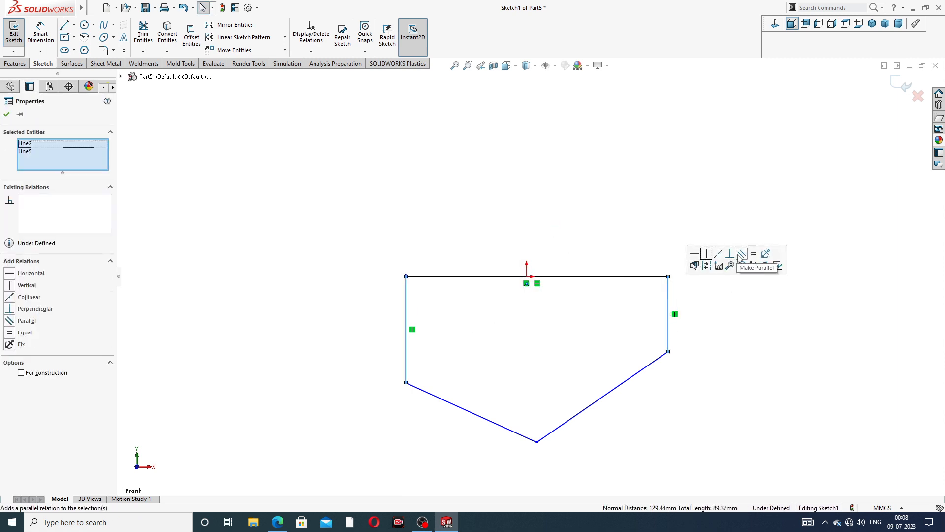
pyautogui.click(754, 254)
pyautogui.click(716, 223)
pyautogui.scroll(3, 618, 283)
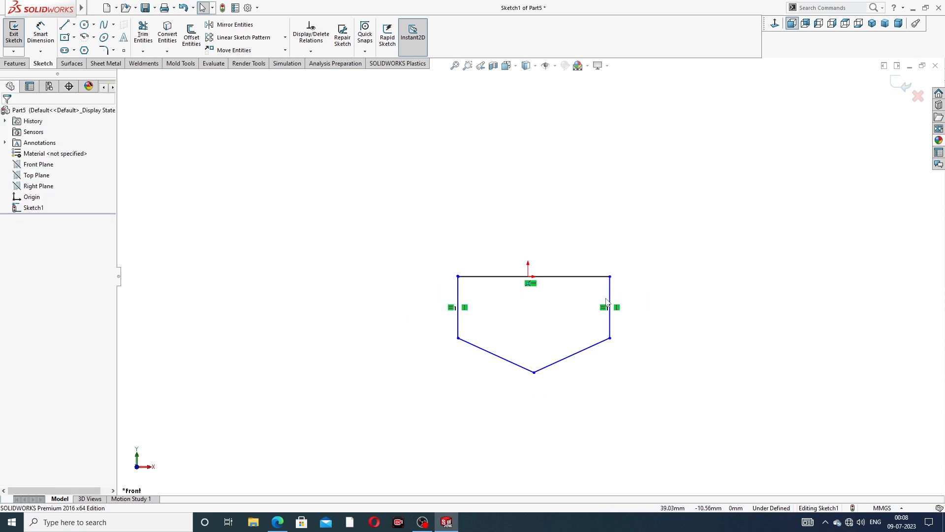
pyautogui.scroll(-2, 544, 376)
pyautogui.scroll(-2, 544, 376)
pyautogui.scroll(-1, 586, 291)
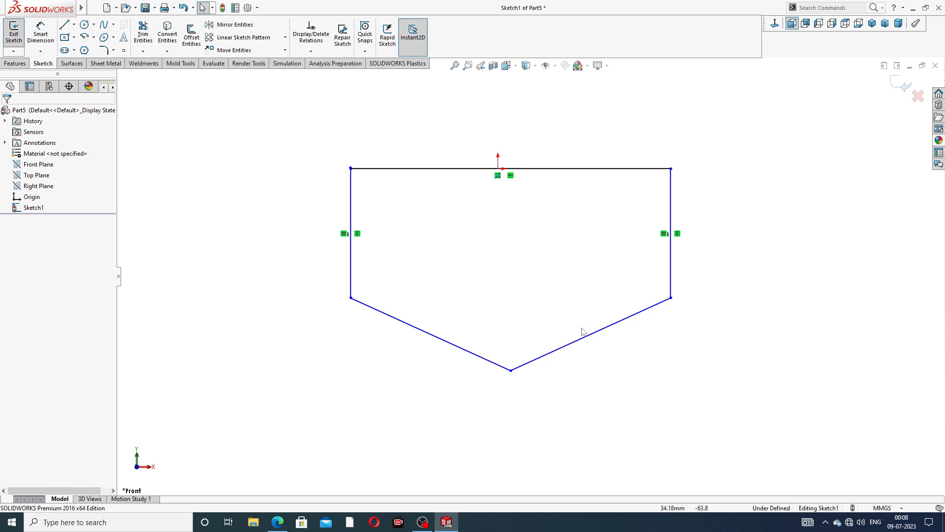
# - Check the properties of the profile's top line, consult the sketch definitions in the lecture PDF, and return to SOLIDWORKS
pyautogui.click(468, 169)
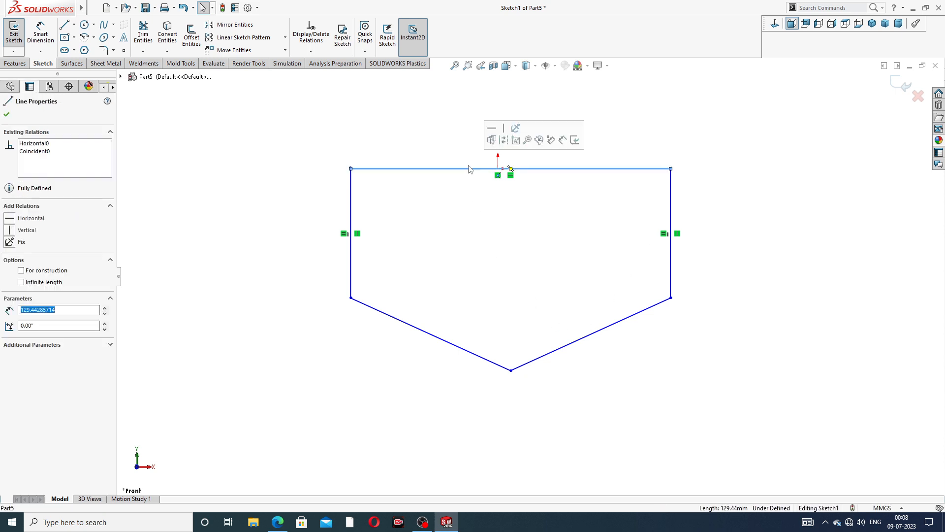
pyautogui.click(601, 149)
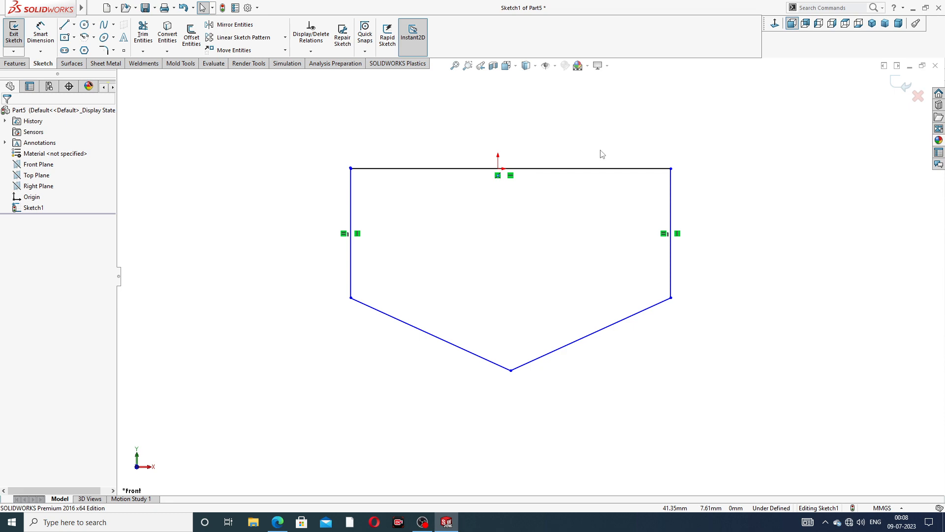
pyautogui.click(276, 525)
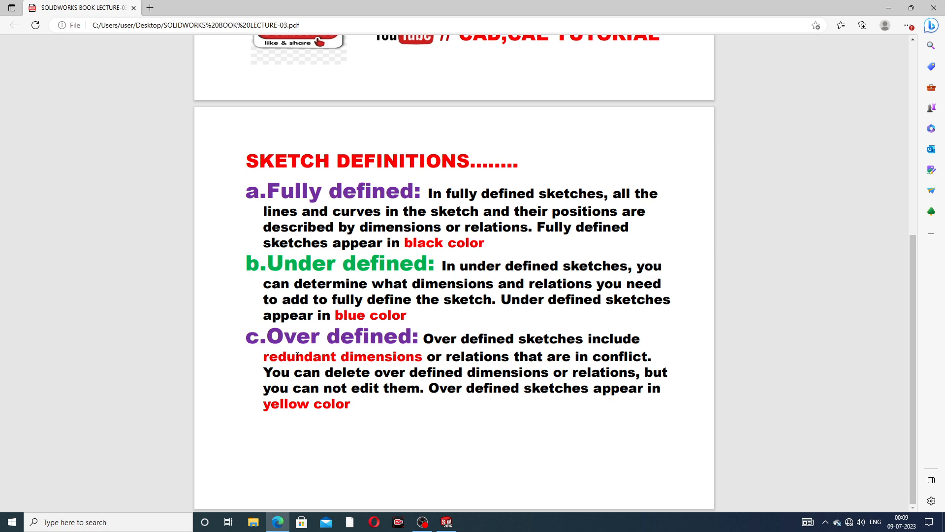
pyautogui.click(447, 522)
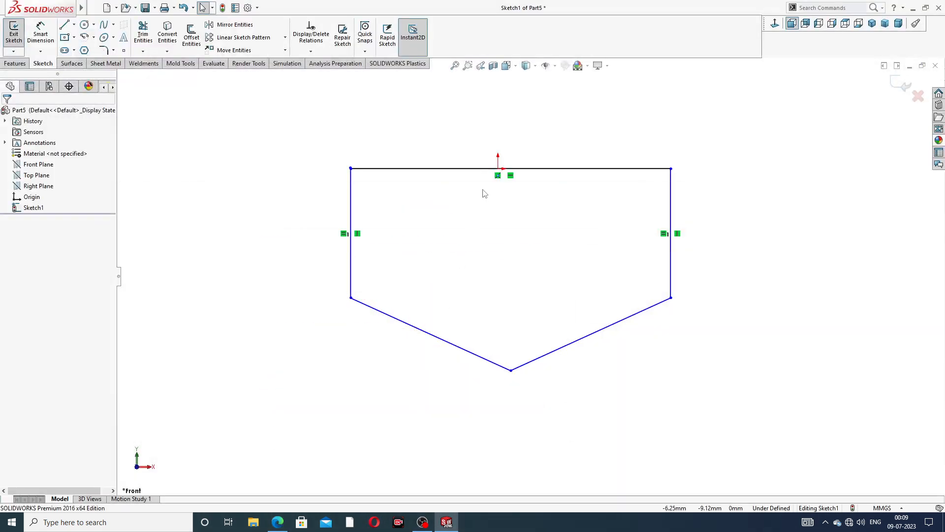
pyautogui.click(41, 32)
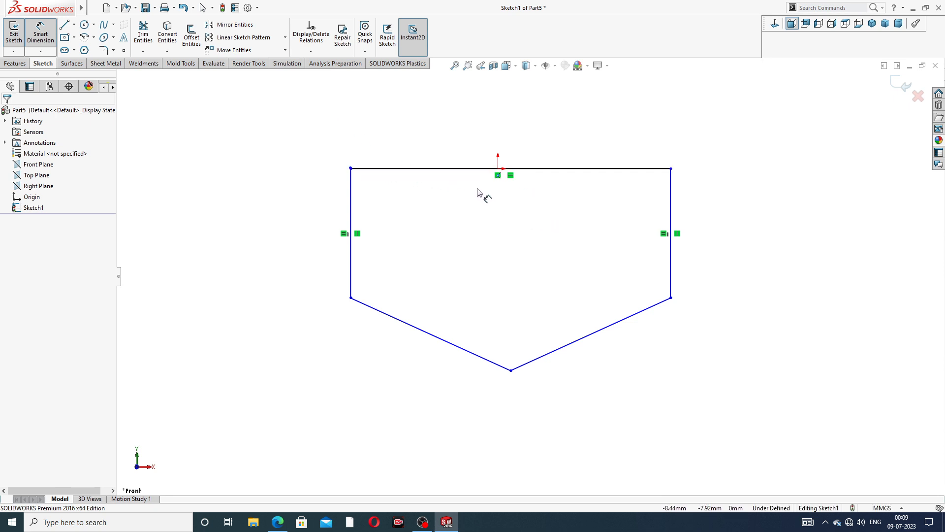
pyautogui.scroll(5, 375, 185)
pyautogui.rightClick(401, 134)
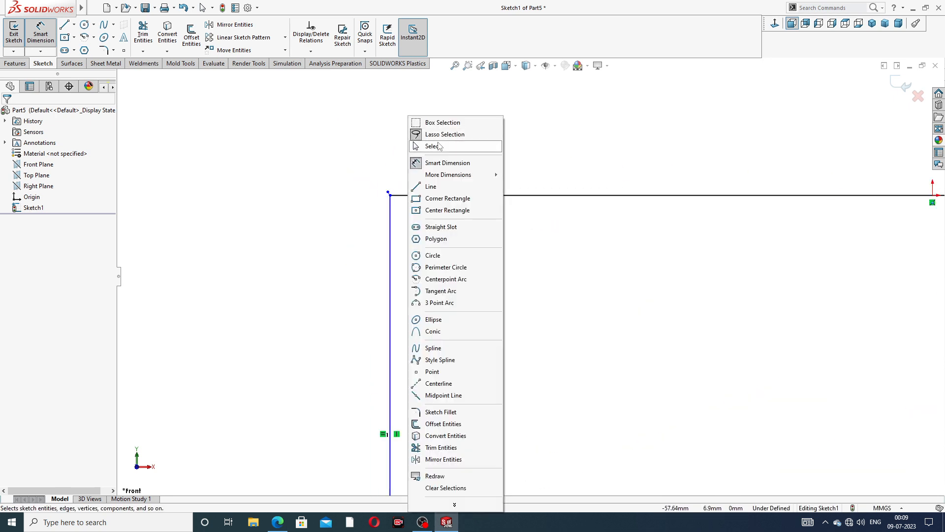
pyautogui.click(433, 146)
# - Delete the short stray line at the profile's upper-left corner
pyautogui.scroll(5, 443, 221)
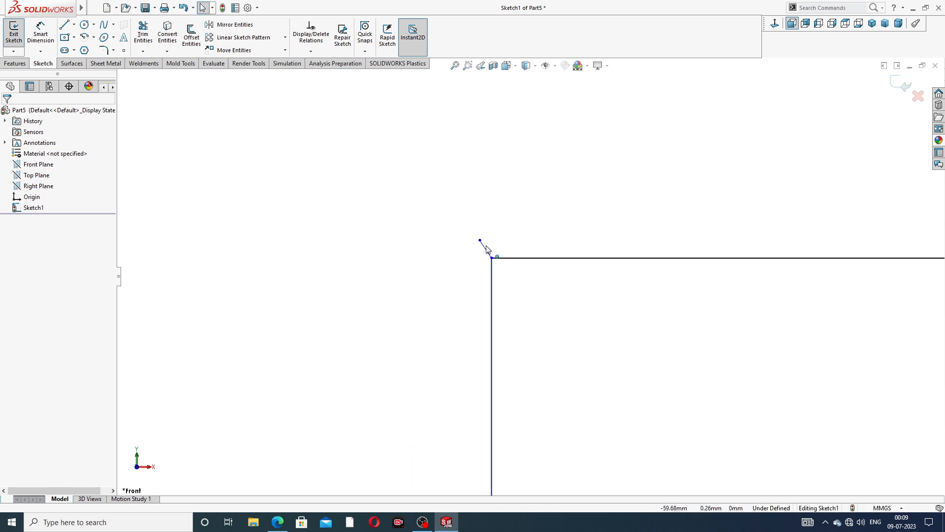
pyautogui.click(485, 251)
pyautogui.click(485, 227)
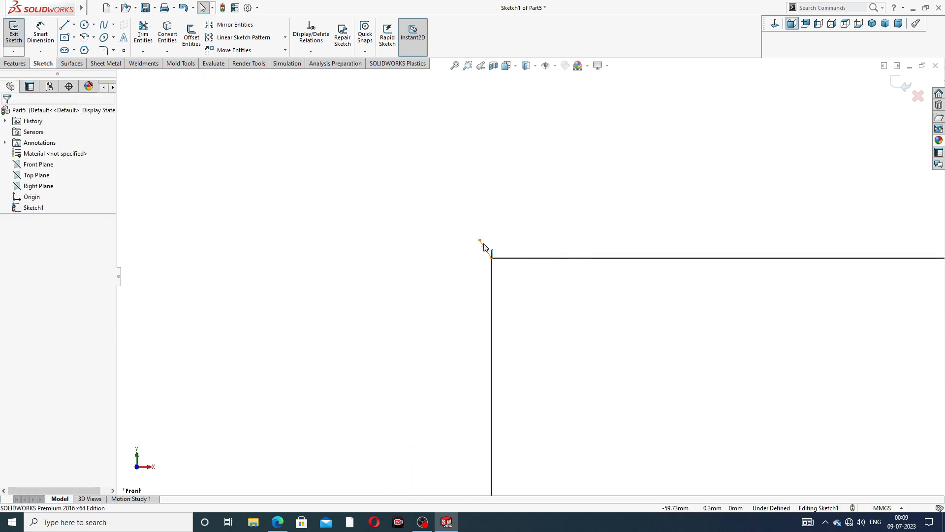
pyautogui.click(485, 247)
pyautogui.press('Delete')
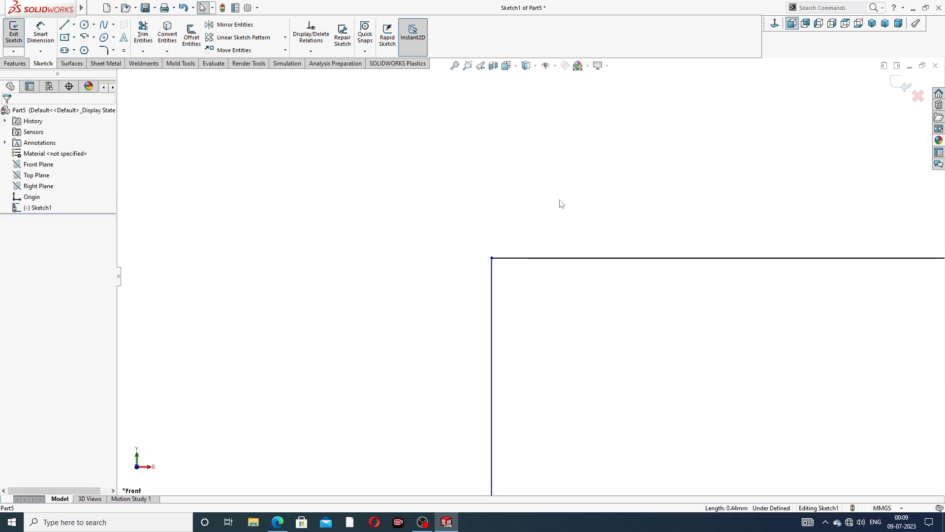
pyautogui.scroll(8, 658, 267)
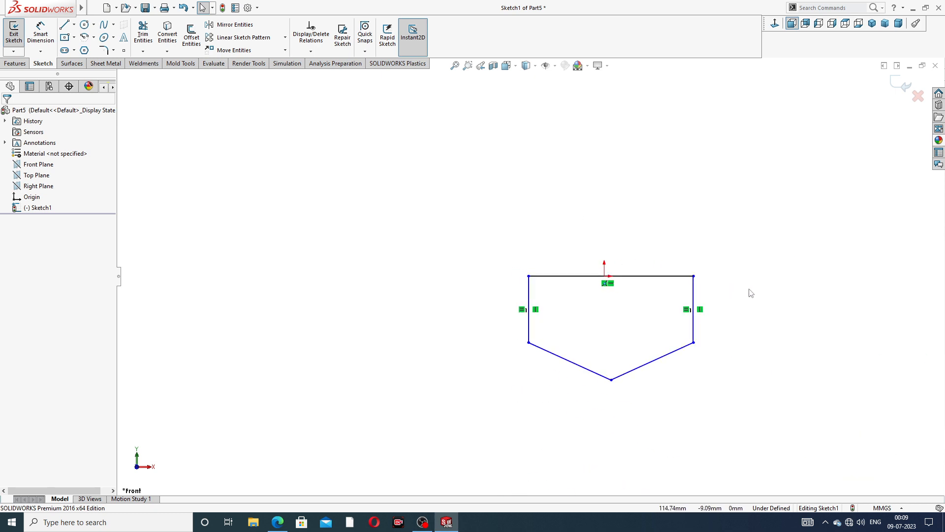
pyautogui.scroll(-3, 699, 294)
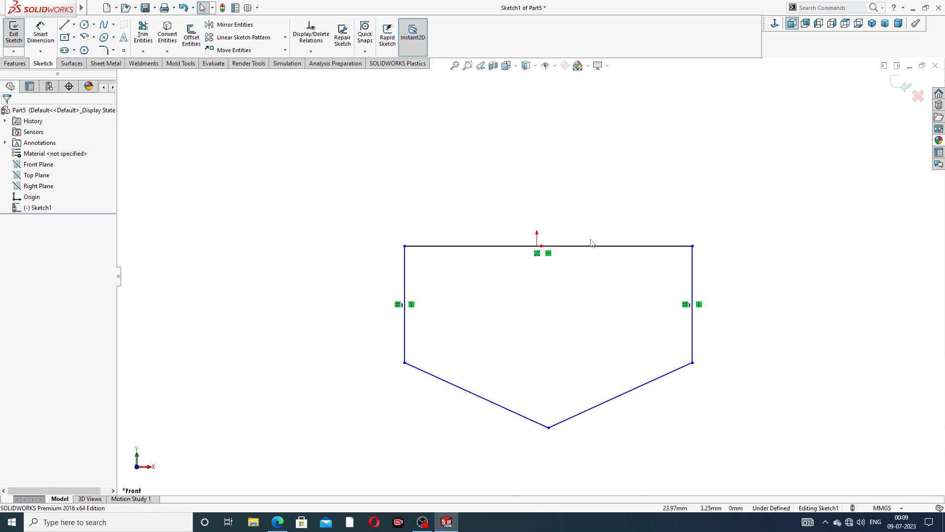
# - Add a Coincident relation between the midpoint of the profile's top line and the origin
pyautogui.click(537, 246)
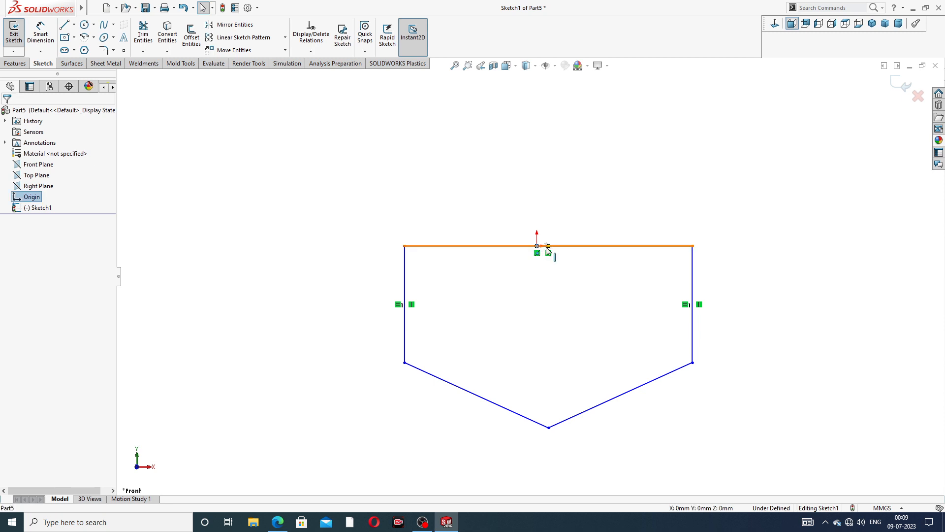
pyautogui.keyDown('ctrl'); pyautogui.click(548, 246); pyautogui.keyUp('ctrl')
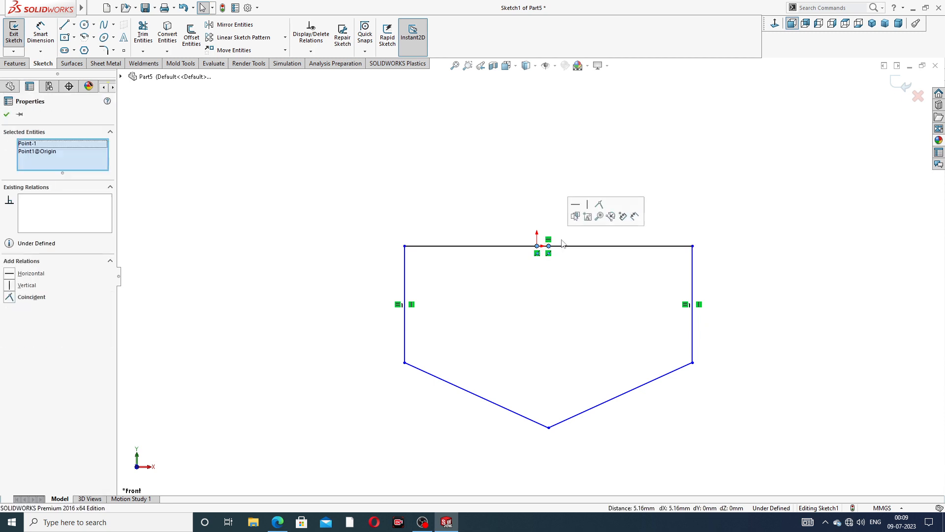
pyautogui.click(599, 204)
pyautogui.click(618, 169)
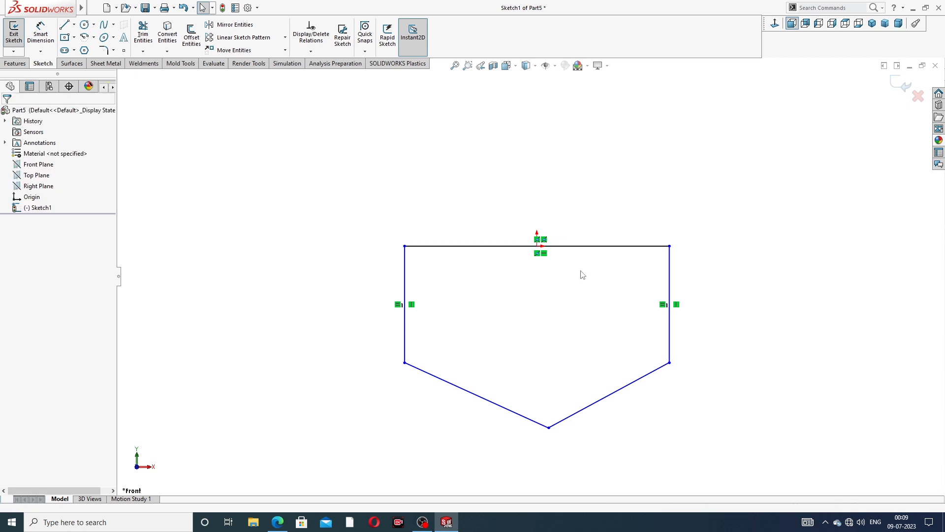
# - Dimension the profile's top horizontal line to 120 mm, placing the dimension above it
pyautogui.scroll(2, 561, 304)
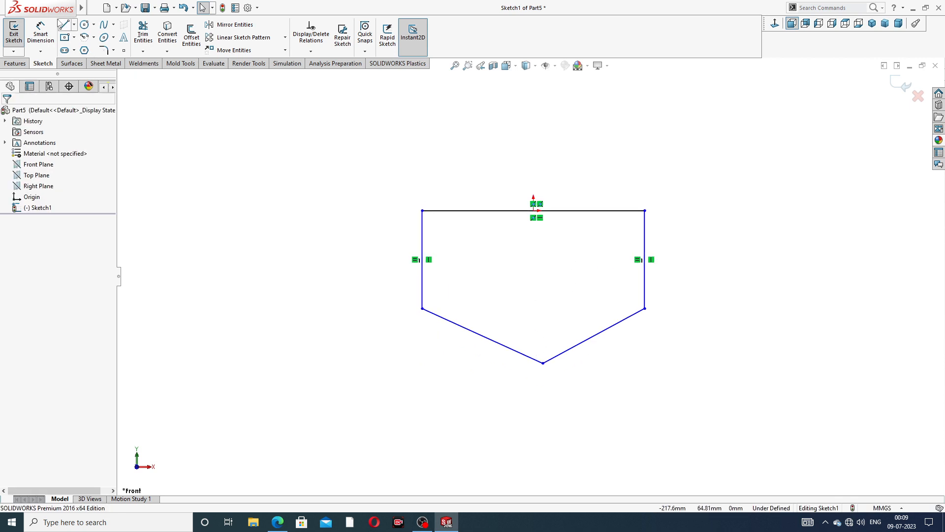
pyautogui.click(41, 34)
pyautogui.click(506, 211)
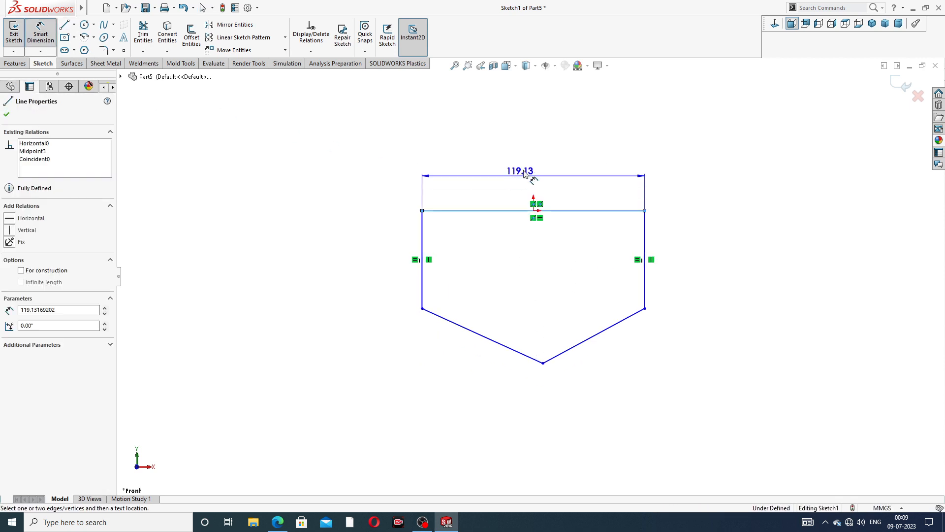
pyautogui.click(503, 182)
pyautogui.write('12')
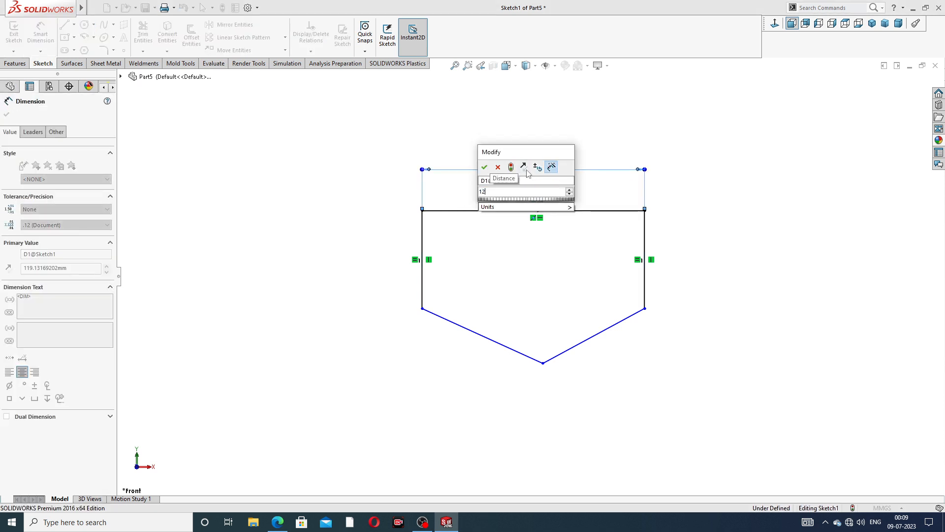
pyautogui.write('0')
pyautogui.press('Return')
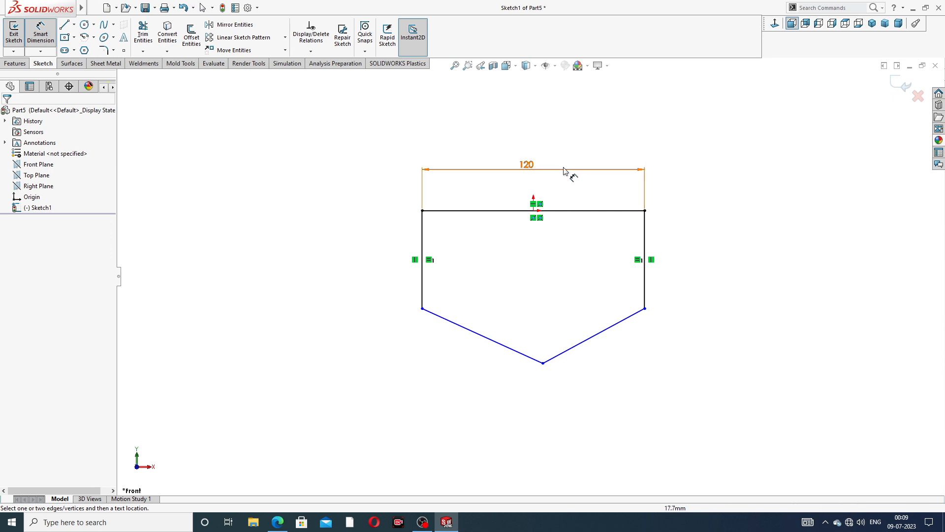
# - Dimension the angle between the two slanted lower edges to 135°, placing it inside the profile
pyautogui.click(516, 352)
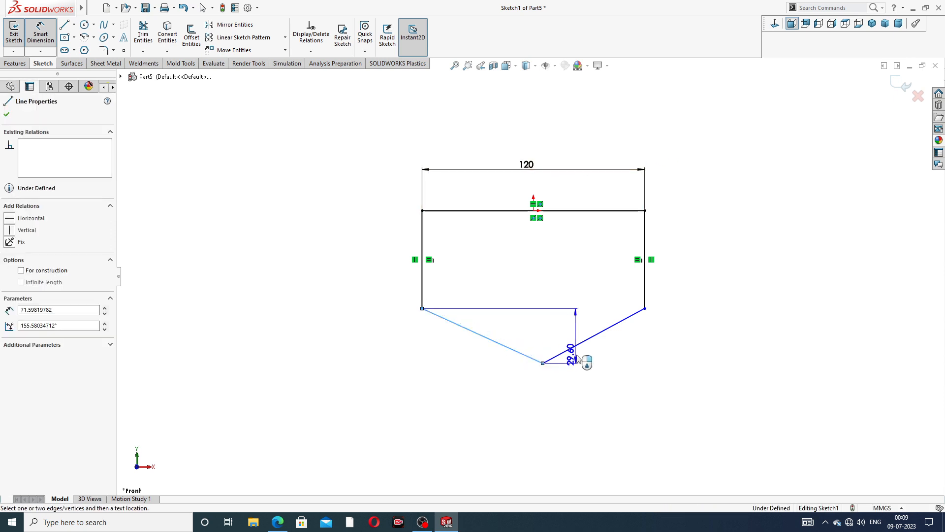
pyautogui.click(567, 350)
pyautogui.click(555, 341)
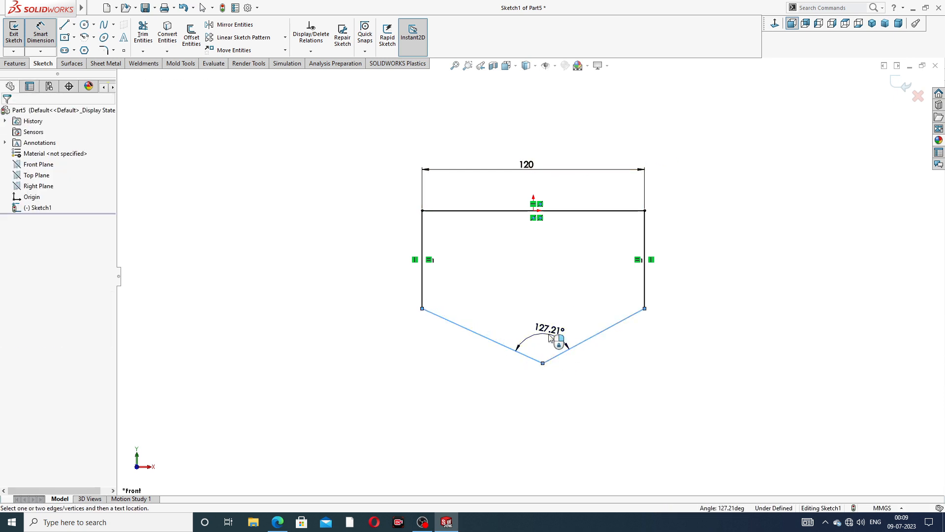
pyautogui.write('1')
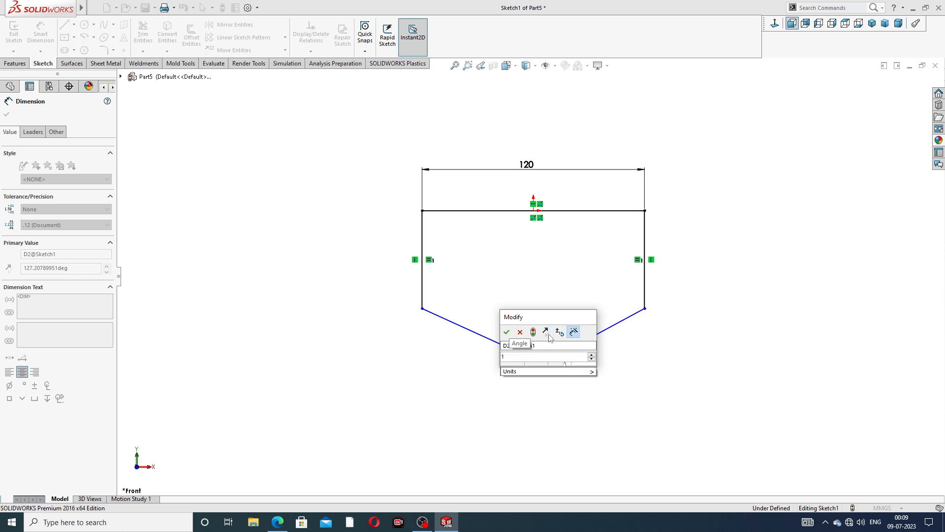
pyautogui.press('BackSpace')
pyautogui.write('135')
pyautogui.press('Return')
pyautogui.click(755, 311)
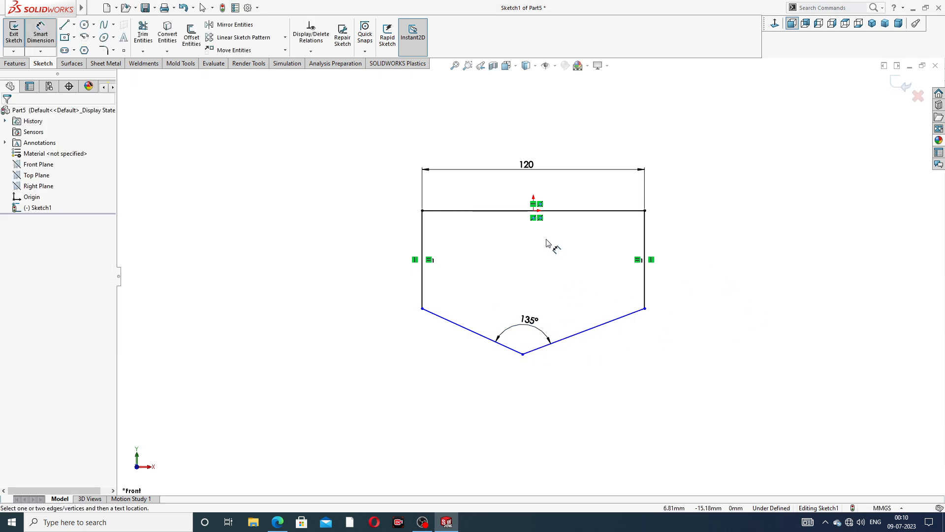
# - Dimension the profile's right vertical side to 50 mm, placing the dimension outside the profile
pyautogui.click(646, 239)
pyautogui.click(676, 266)
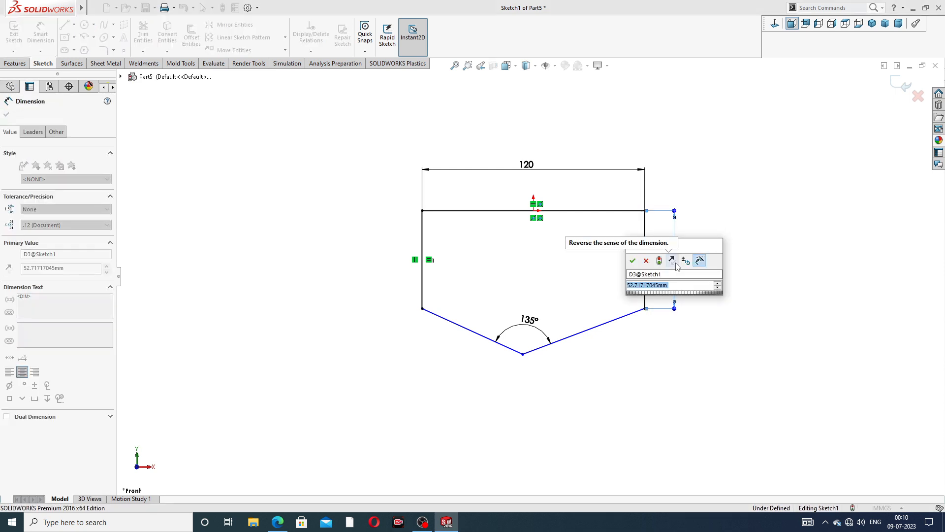
pyautogui.write('50')
pyautogui.press('Return')
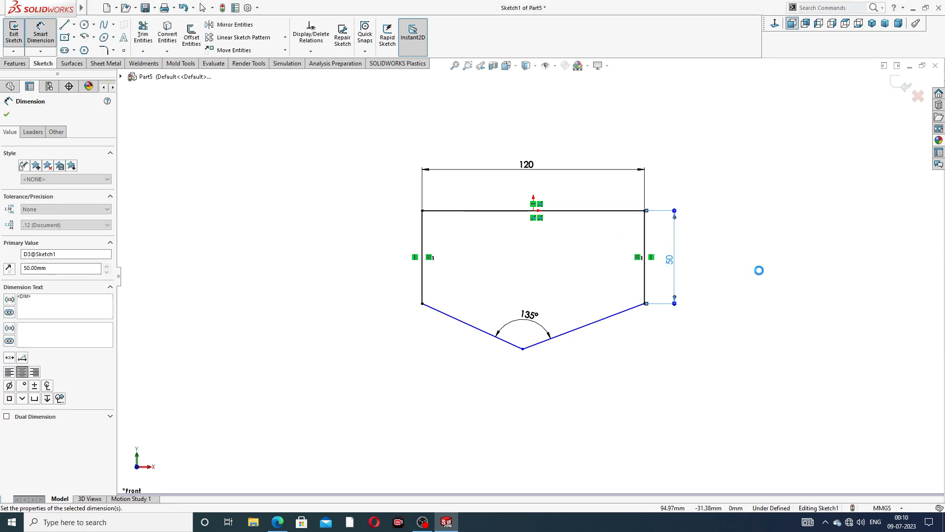
# - Dimension the right slanted lower edge to an aligned length of 70 mm
pyautogui.click(576, 335)
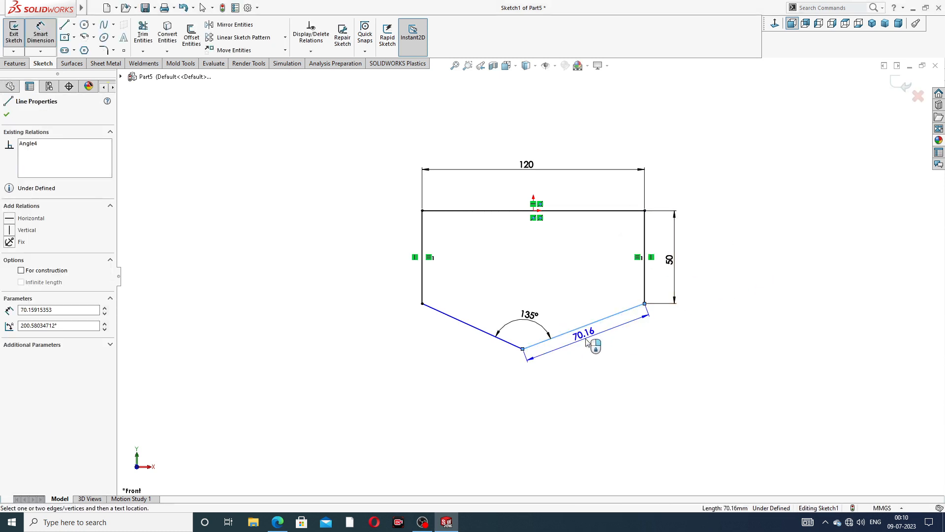
pyautogui.click(587, 342)
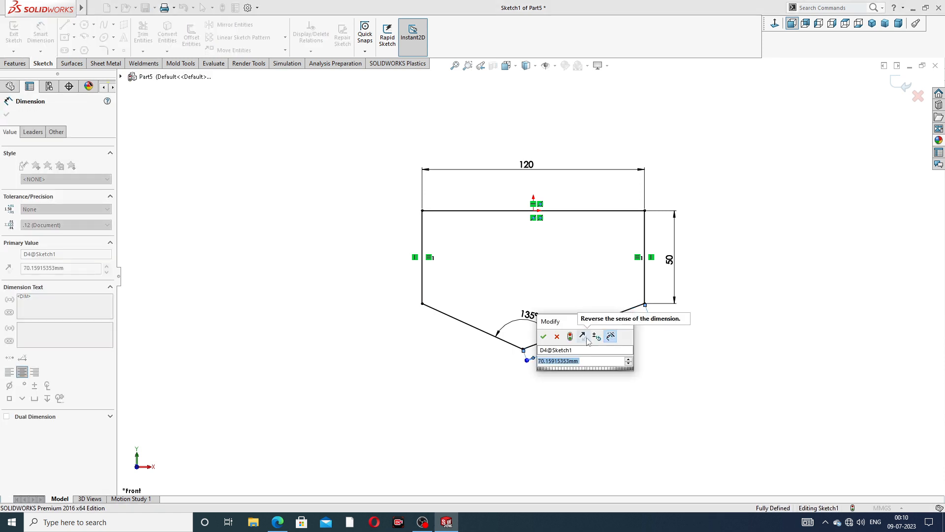
pyautogui.write('70')
pyautogui.press('Return')
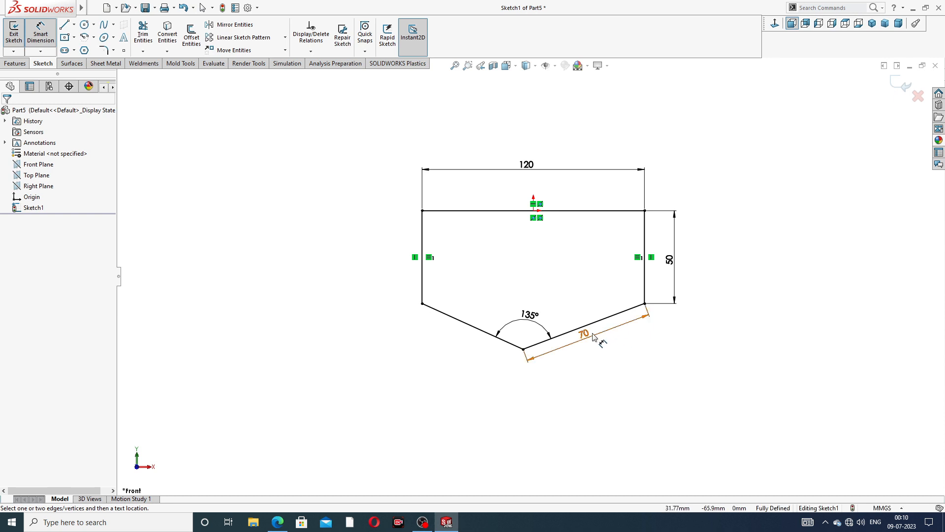
# - Move the 70 mm and 50 mm dimensions slightly farther from the profile and finish dimensioning
pyautogui.moveTo(595, 336); pyautogui.dragTo(603, 348)
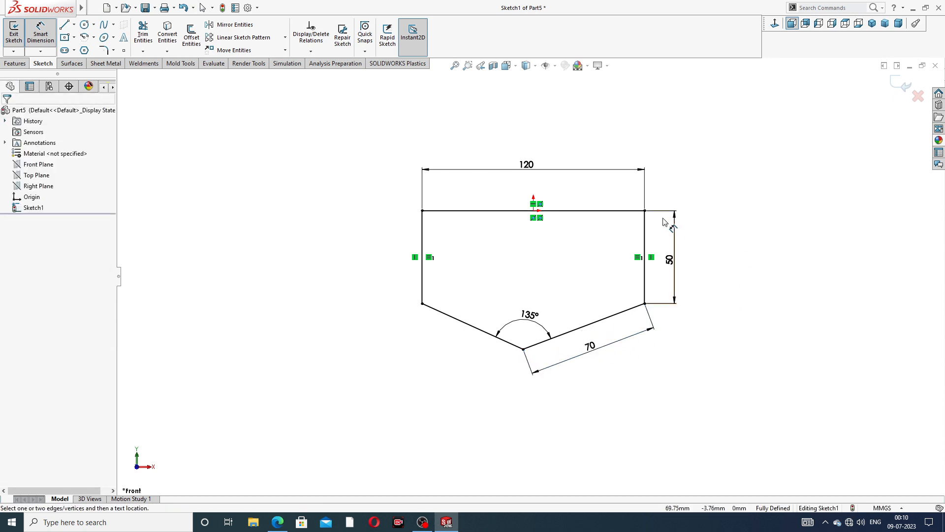
pyautogui.click(672, 259)
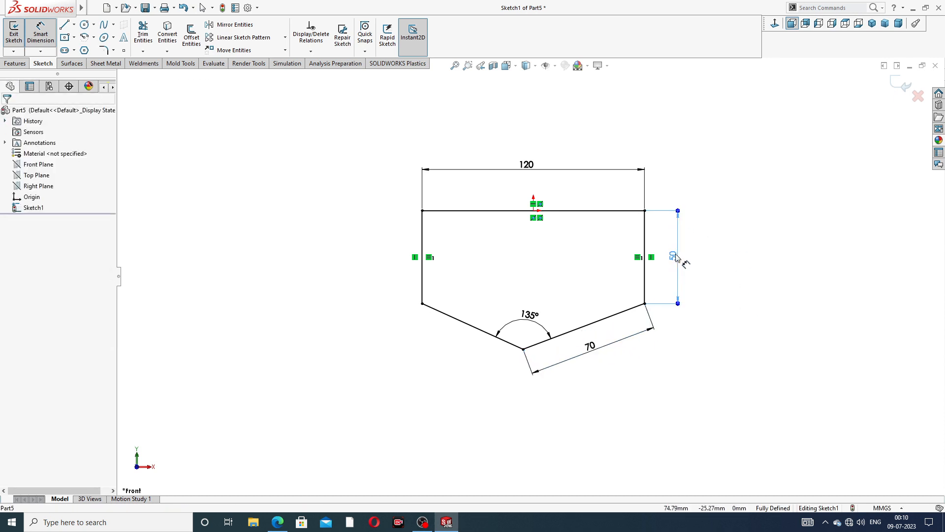
pyautogui.click(590, 349)
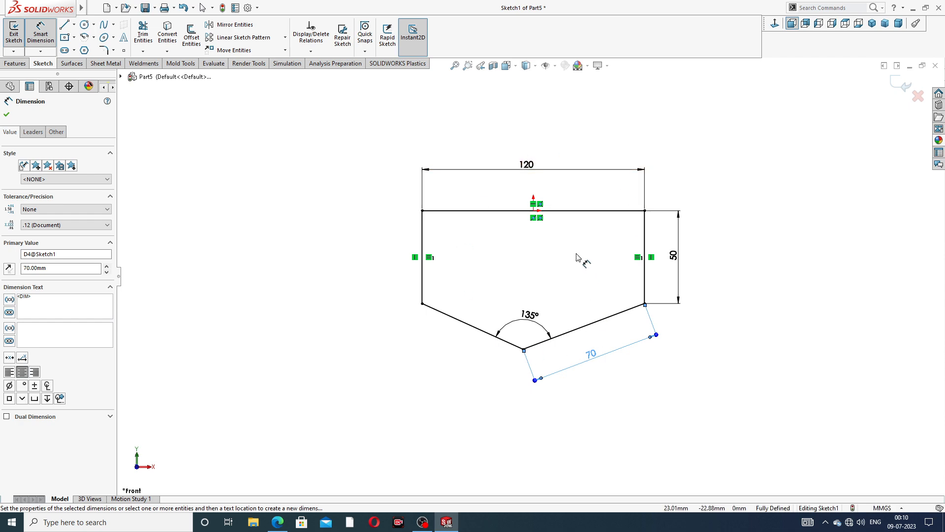
pyautogui.click(7, 114)
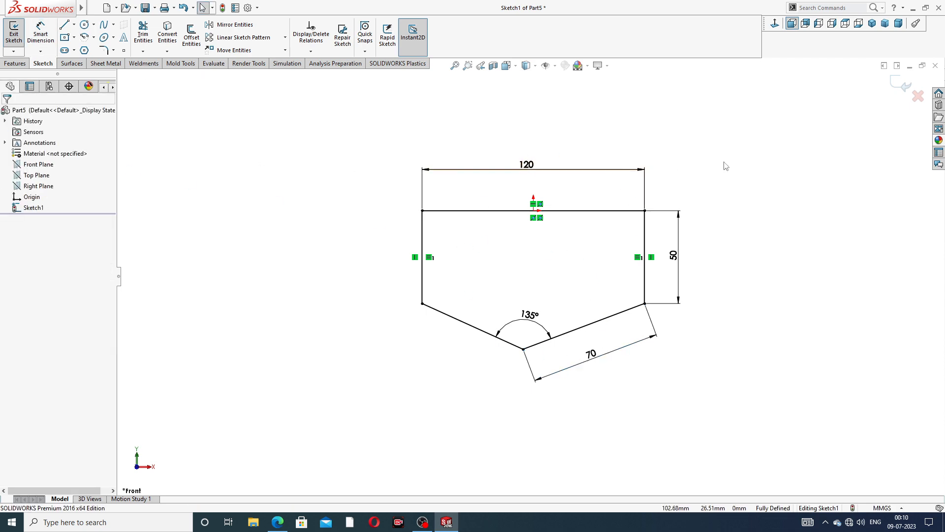
# - Consult the fully and under defined sketch definitions in the lecture PDF, comparing them with the dimensioned sketch, and return to SOLIDWORKS
pyautogui.click(278, 521)
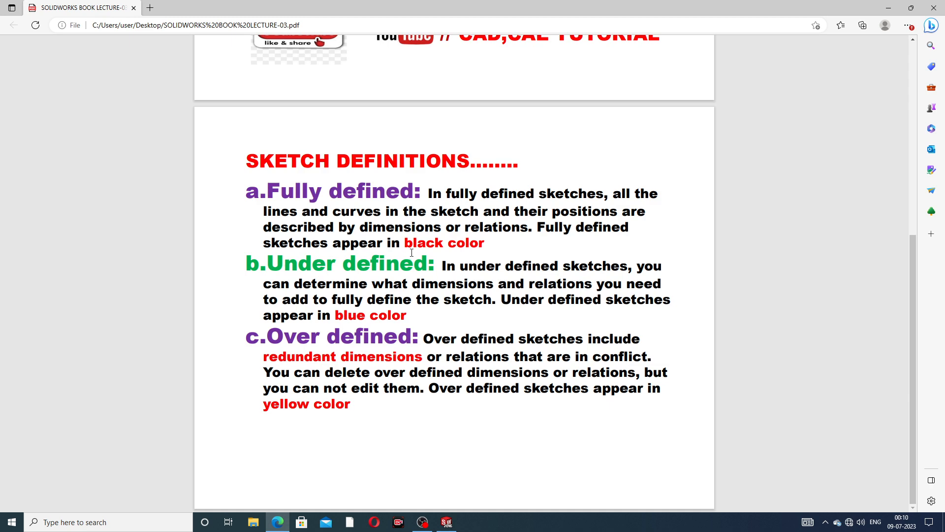
pyautogui.click(277, 525)
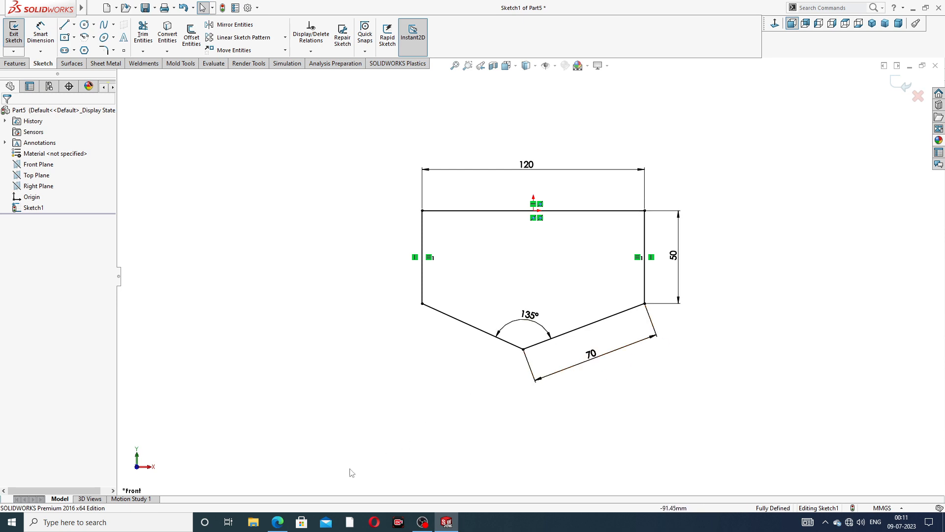
pyautogui.click(278, 522)
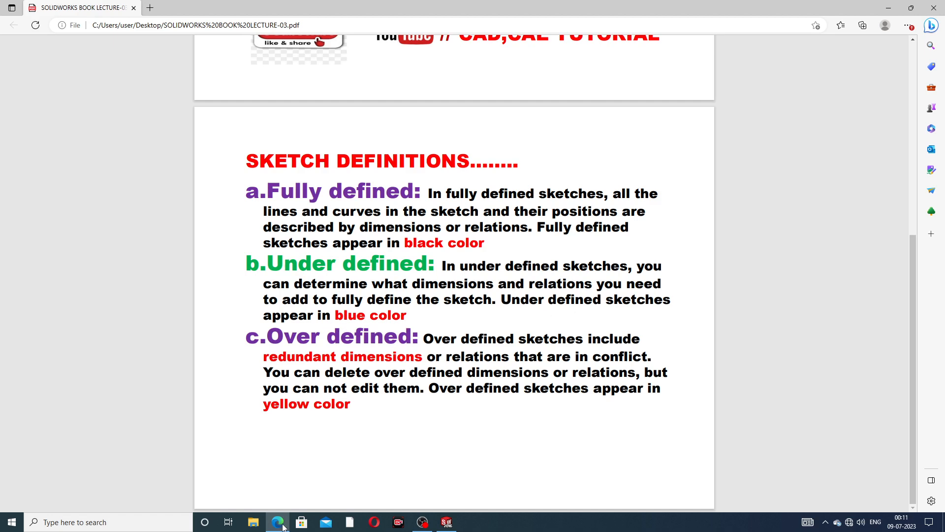
pyautogui.click(447, 522)
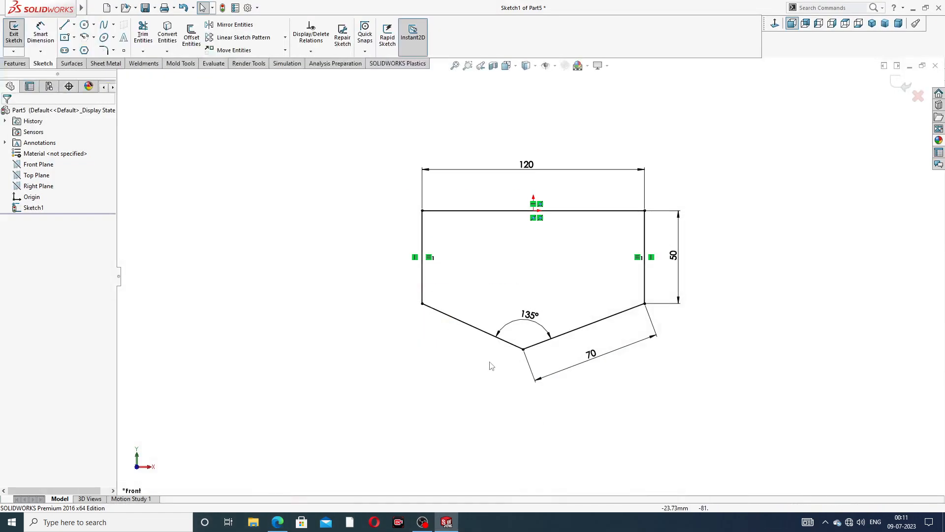
# - Delete the 70 mm dimension of the right slanted edge and the 50 mm dimension of the right vertical side
pyautogui.click(596, 360)
pyautogui.press('Return')
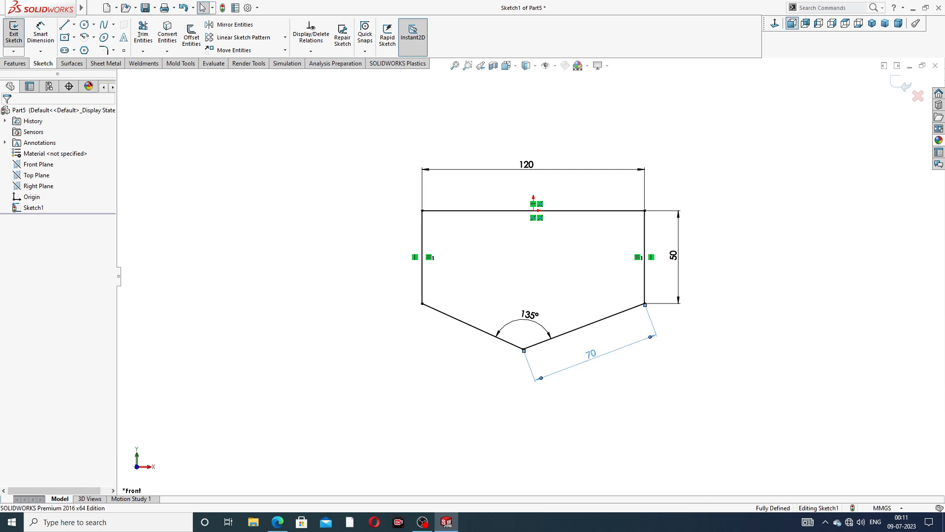
pyautogui.press('Delete')
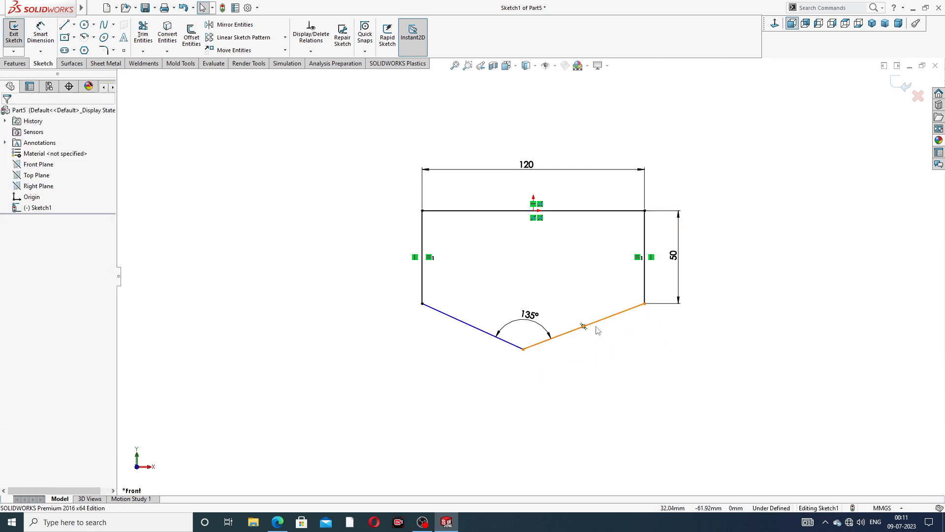
pyautogui.click(674, 256)
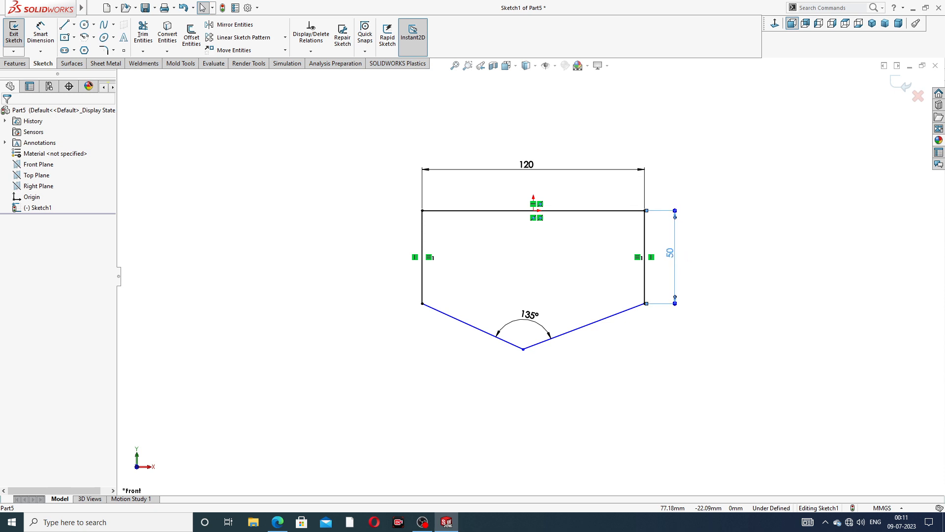
pyautogui.press('Delete')
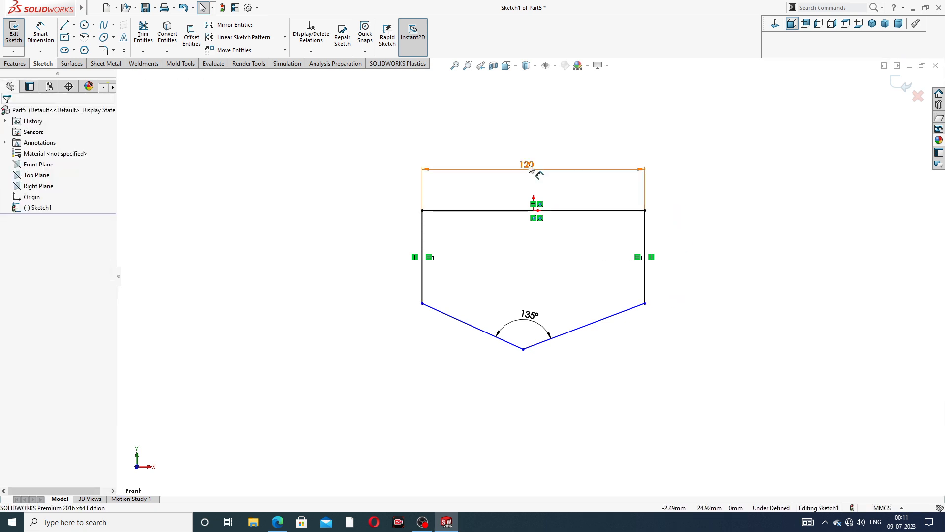
# - Move the 120 mm dimension closer to the top line, then consult the sketch definitions in the lecture PDF and return to SOLIDWORKS
pyautogui.moveTo(534, 170); pyautogui.dragTo(545, 189)
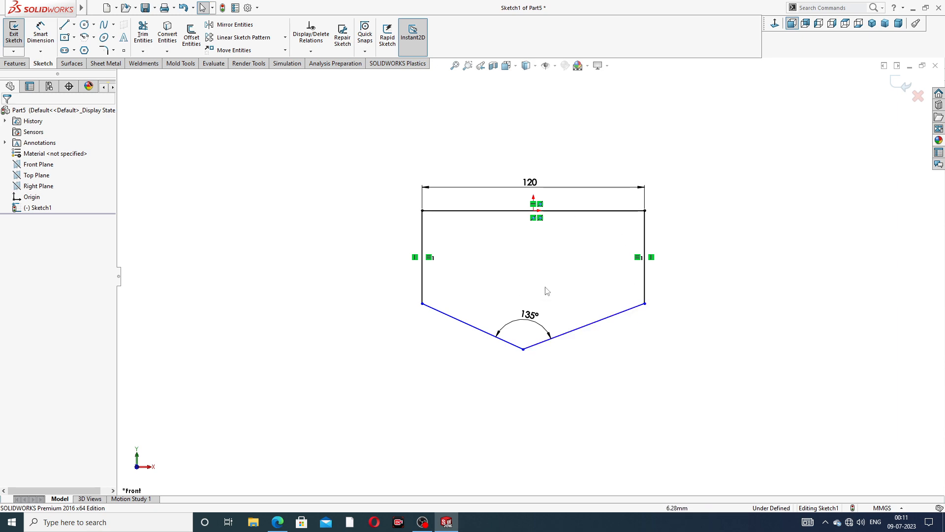
pyautogui.click(278, 522)
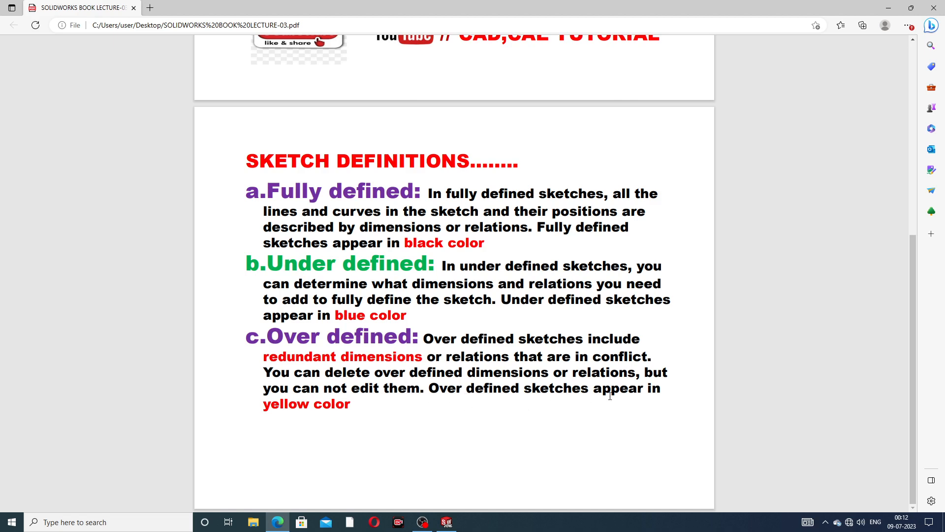
pyautogui.click(278, 522)
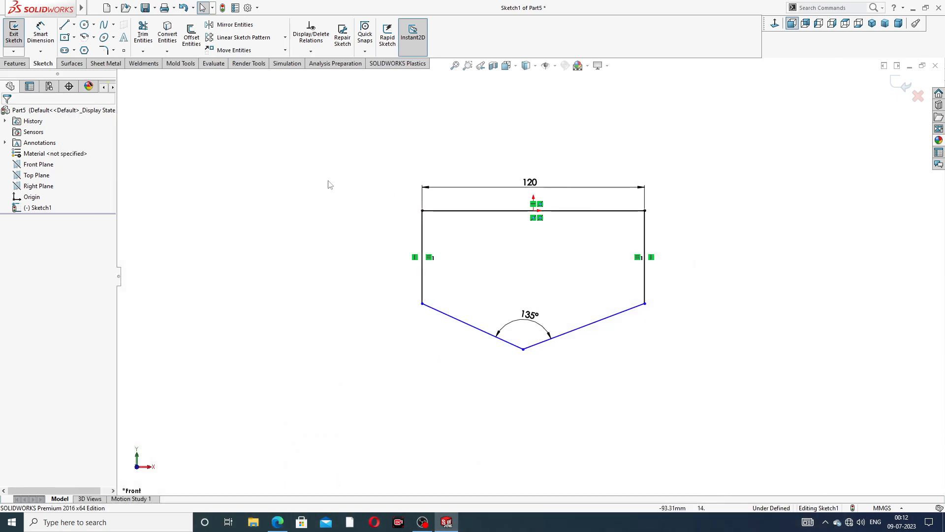
# - Dimension the right vertical side at 50 mm and the right slanted lower edge at 70 mm again
pyautogui.click(40, 33)
pyautogui.click(645, 252)
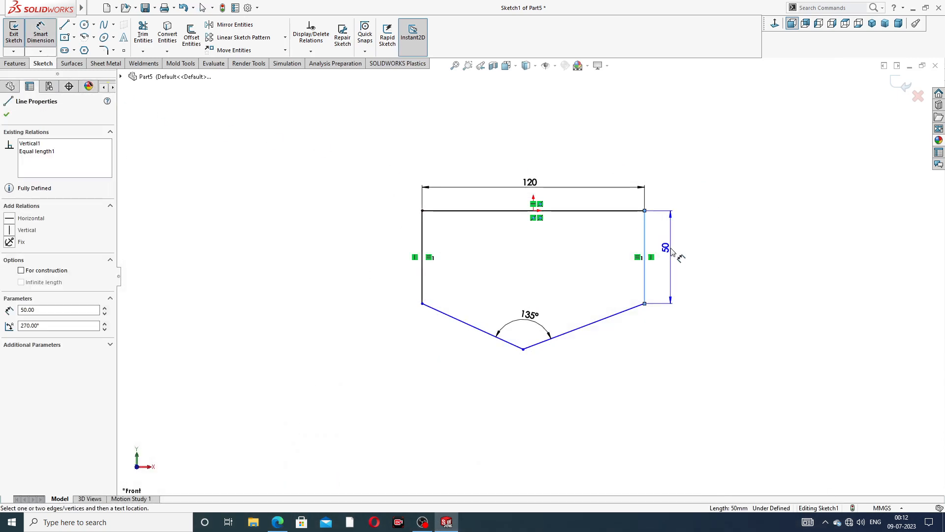
pyautogui.click(672, 253)
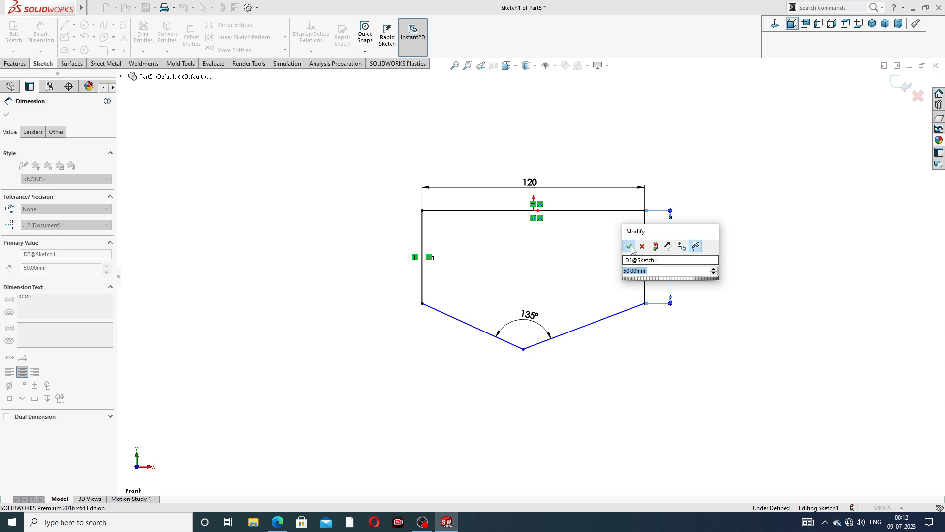
pyautogui.press('Return')
pyautogui.click(611, 321)
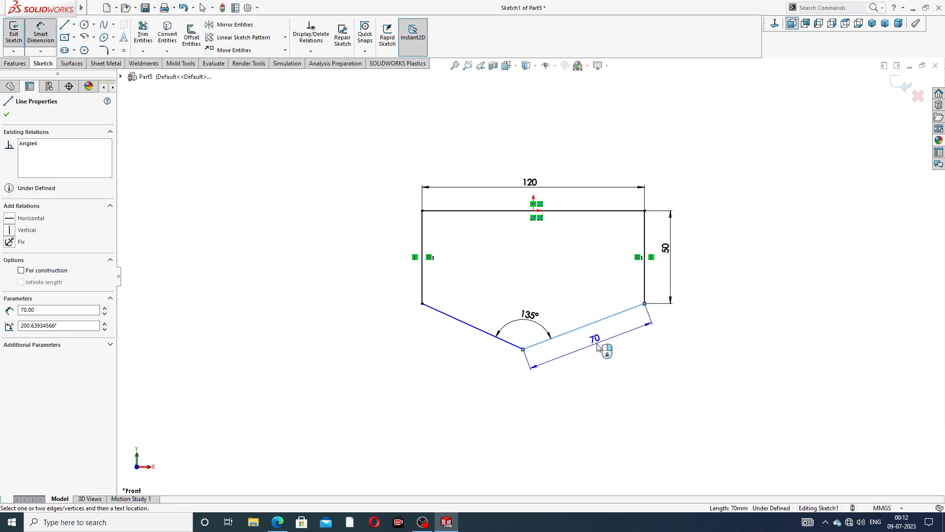
pyautogui.click(599, 343)
pyautogui.click(555, 338)
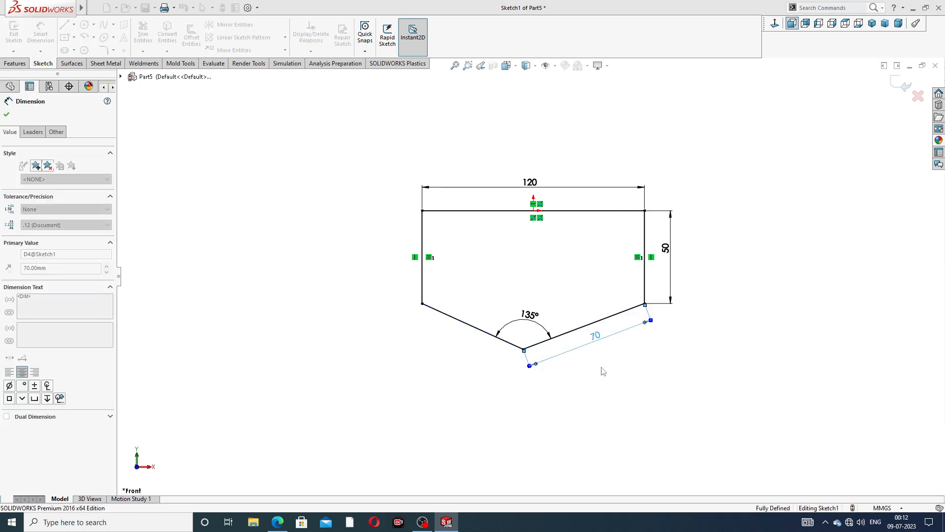
# - Add a driven dimension to the left vertical side and try to edit its value
pyautogui.click(422, 271)
pyautogui.click(387, 263)
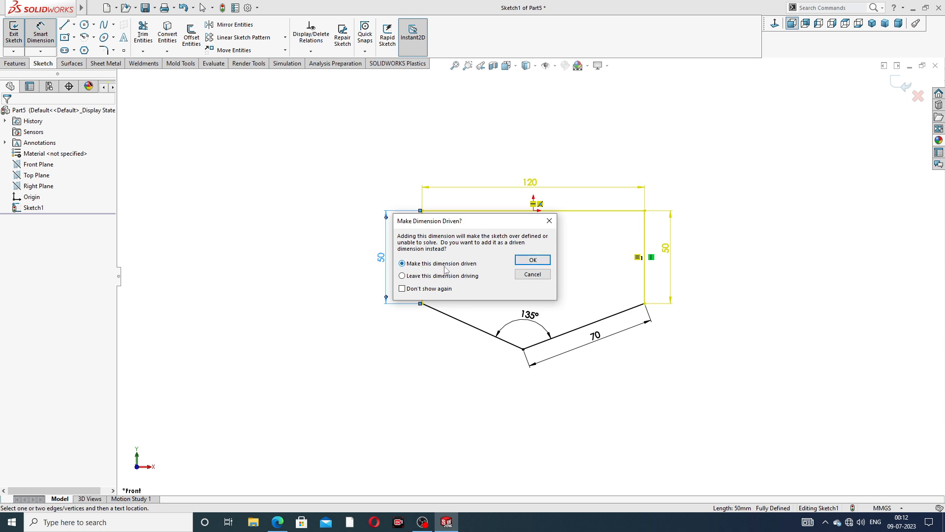
pyautogui.click(538, 261)
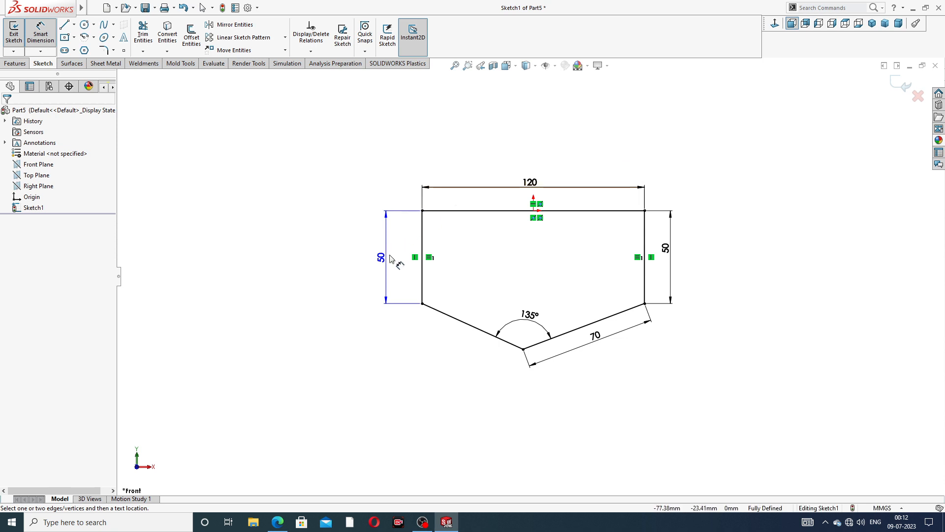
pyautogui.doubleClick(388, 258)
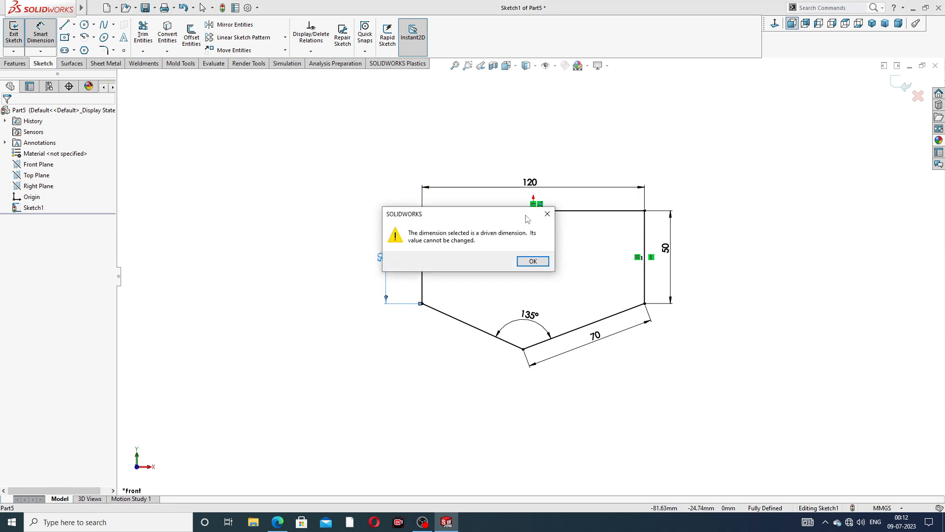
pyautogui.click(548, 214)
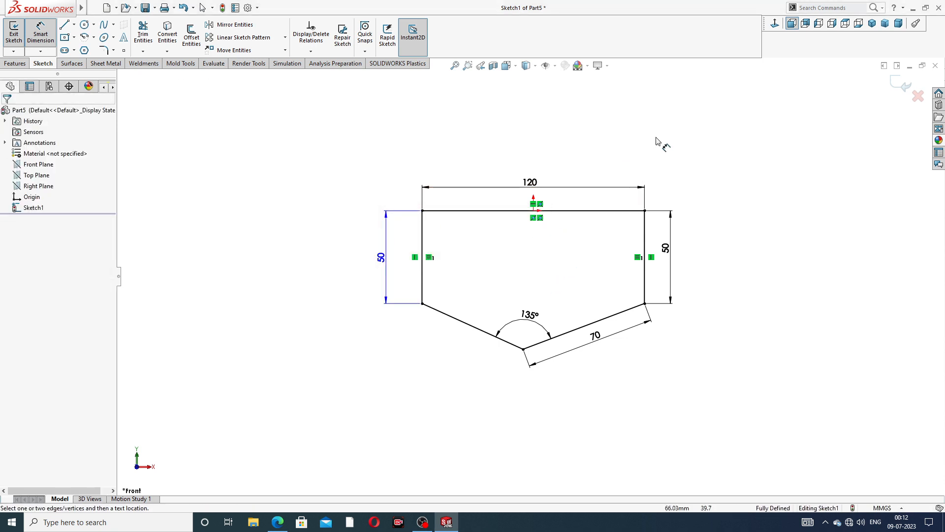
pyautogui.doubleClick(382, 259)
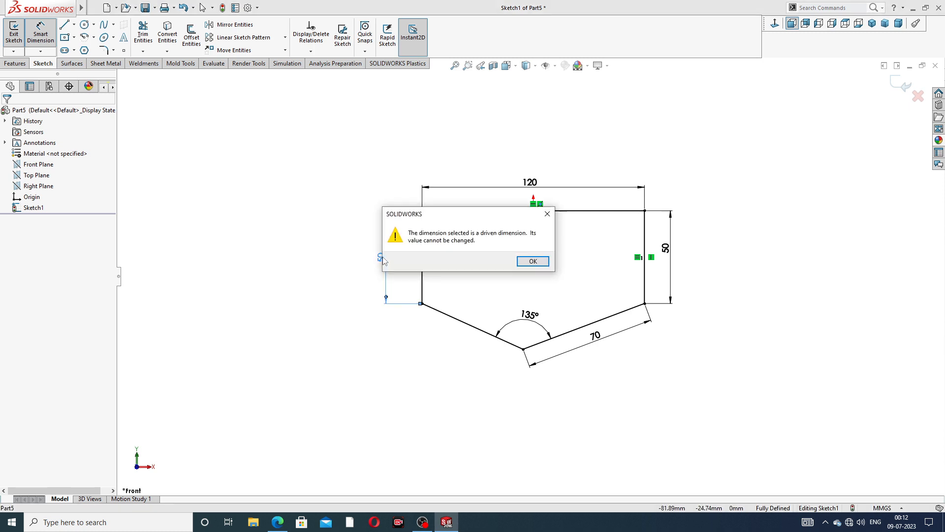
pyautogui.click(533, 262)
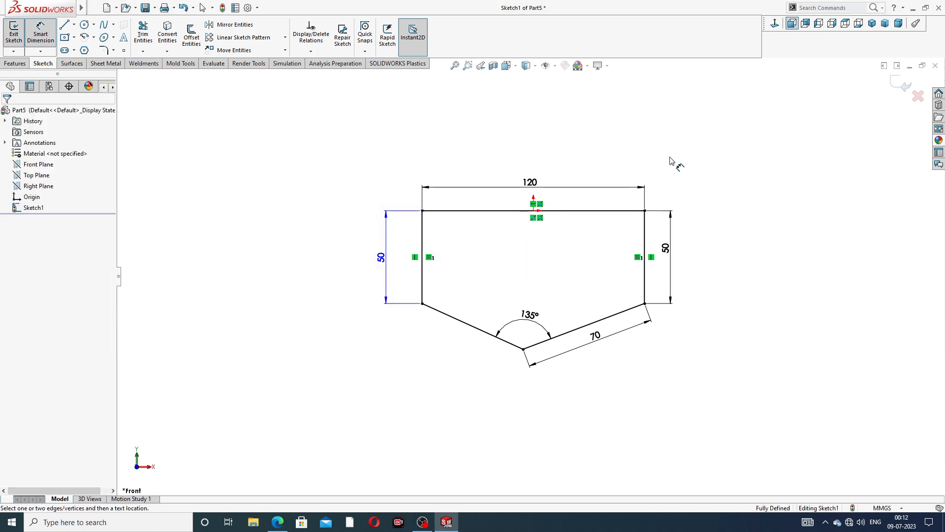
# - Set the angle between the two slanted lower edges to 125°
pyautogui.doubleClick(524, 317)
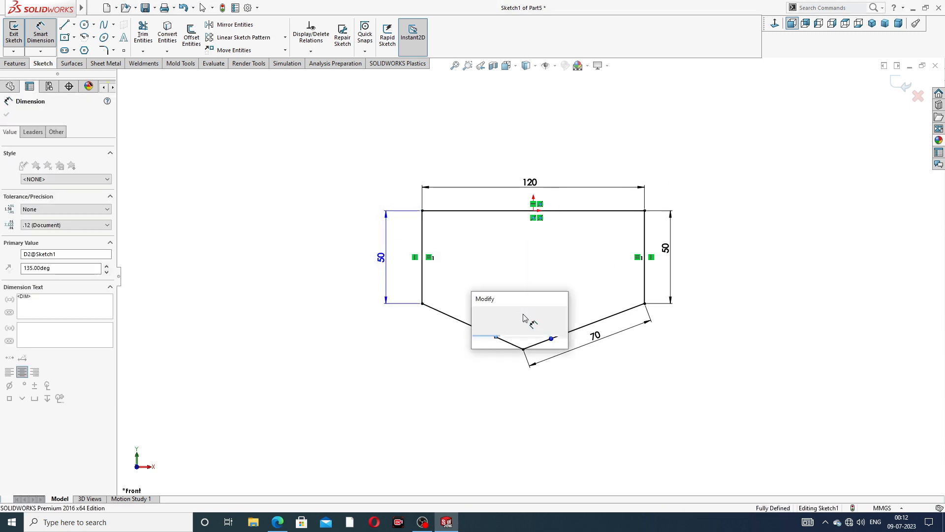
pyautogui.write('125')
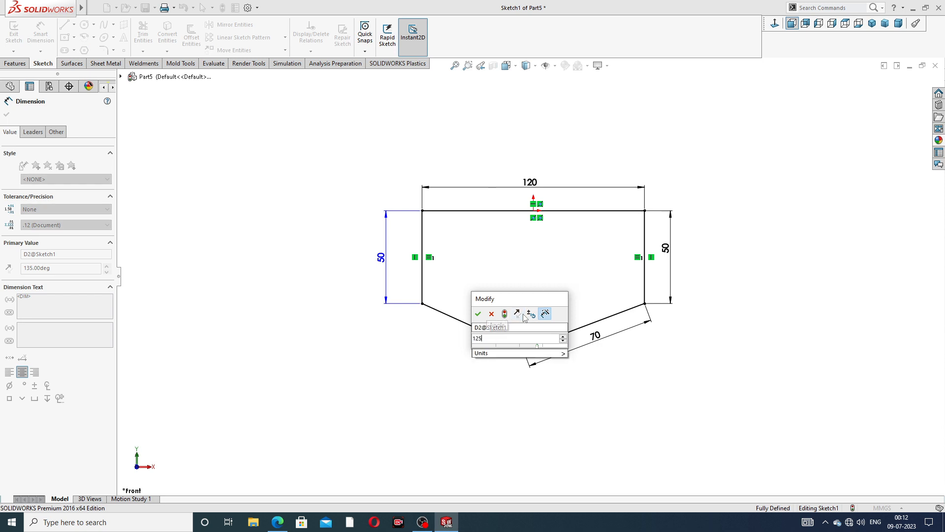
pyautogui.press('Return')
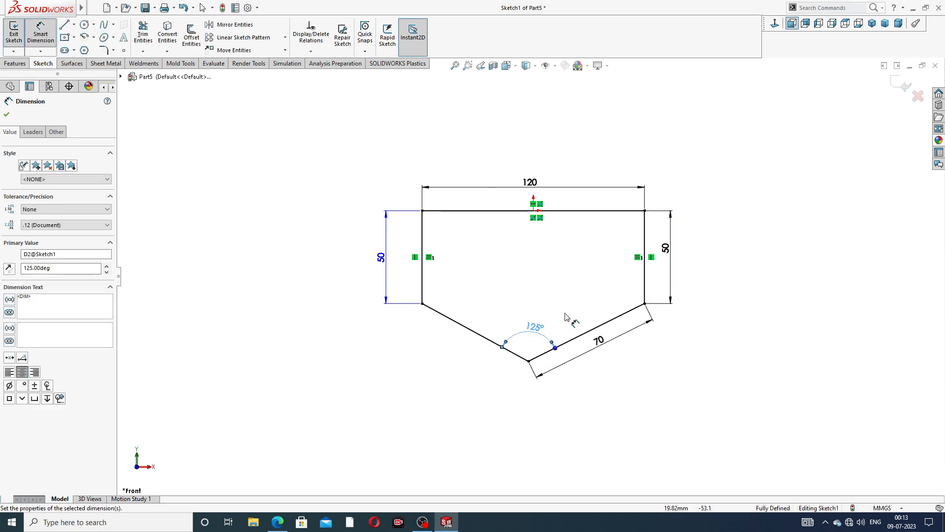
pyautogui.click(586, 251)
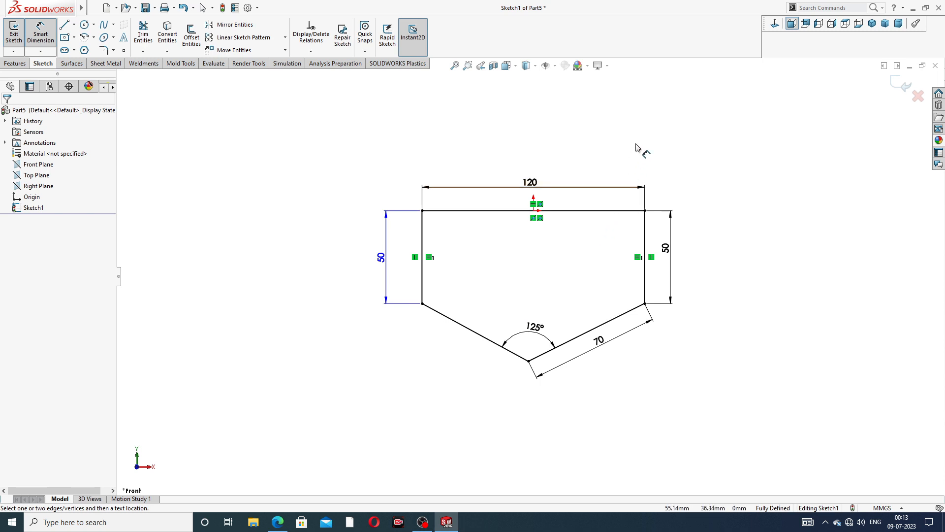
# - Add a driven dimension to the left slanted lower edge and try to edit its value
pyautogui.click(462, 327)
pyautogui.click(459, 357)
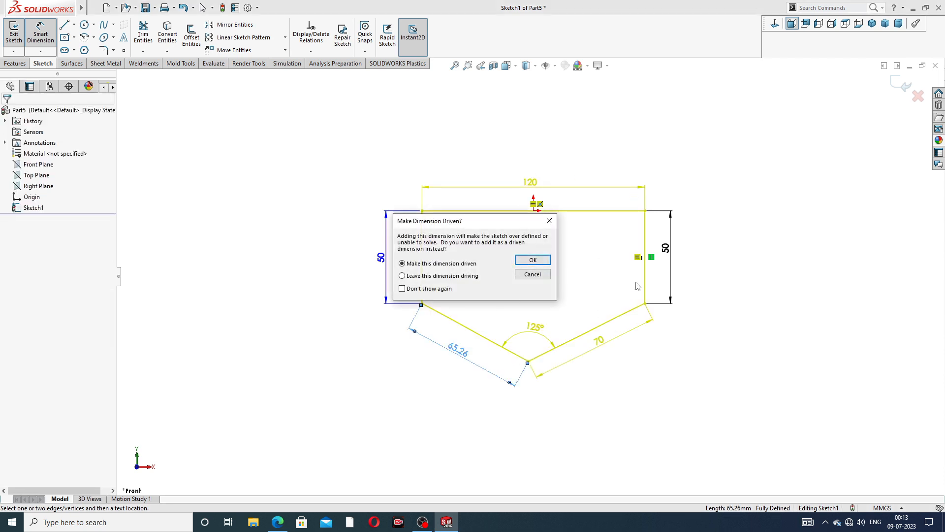
pyautogui.click(533, 259)
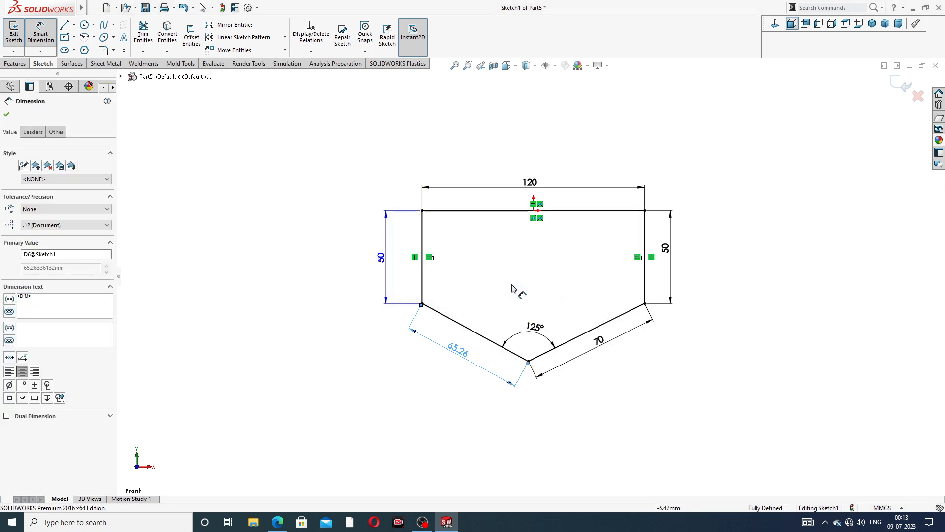
pyautogui.doubleClick(458, 353)
pyautogui.click(552, 215)
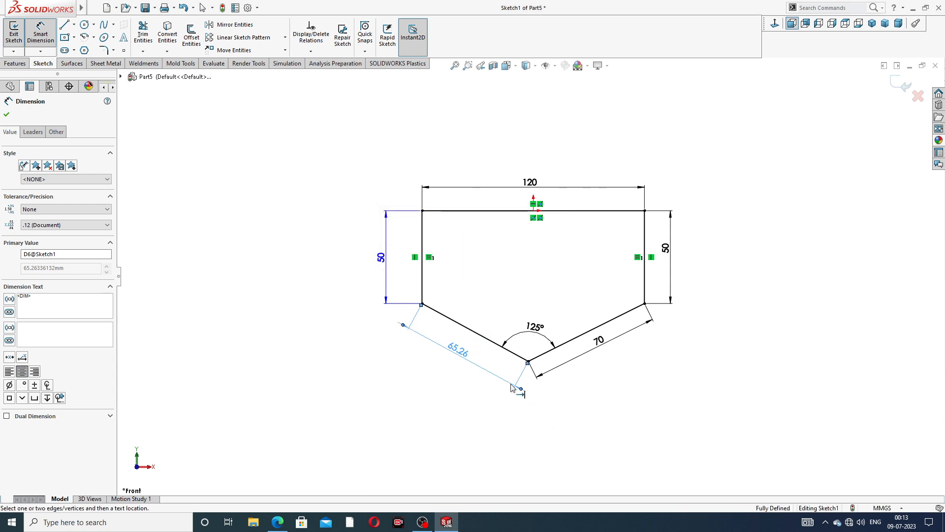
# - Delete the driven dimensions of the left slanted edge and left vertical side, and move the 70 mm dimension farther from its edge
pyautogui.press('Delete')
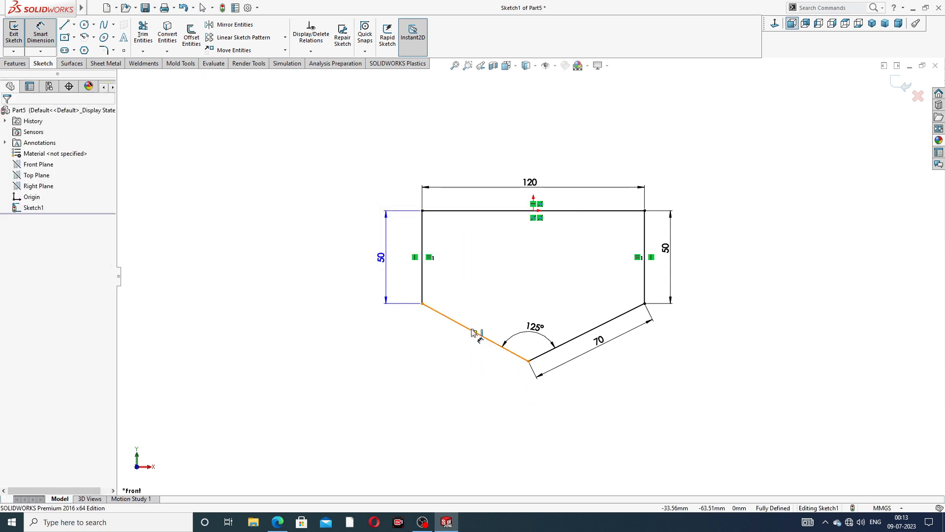
pyautogui.click(388, 222)
pyautogui.press('Delete')
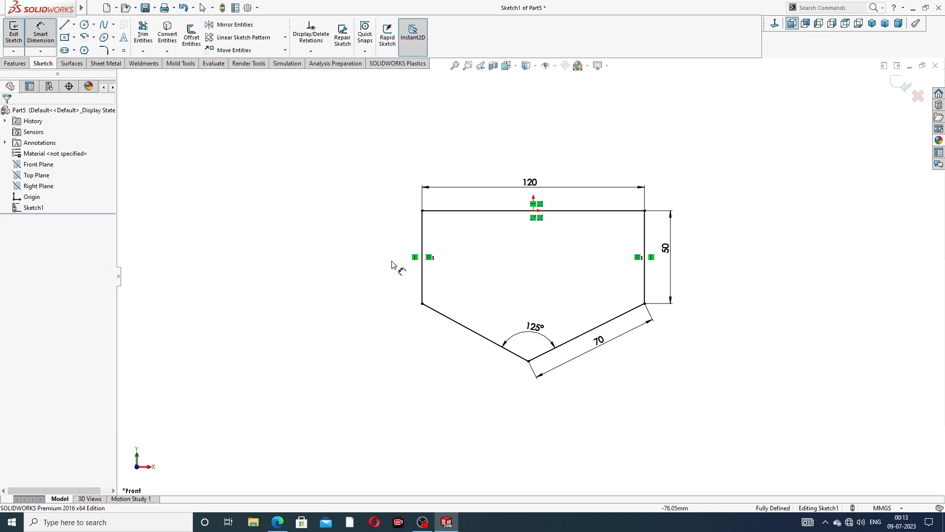
pyautogui.click(605, 346)
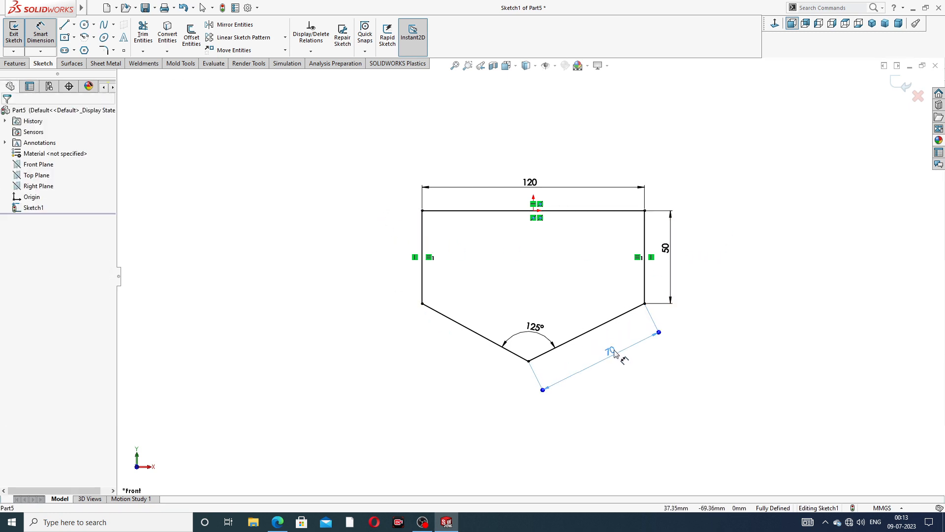
# - Try a redundant dimension on the left slanted edge, consult the over defined definition in the lecture PDF, and cancel the dimension in SOLIDWORKS
pyautogui.click(475, 333)
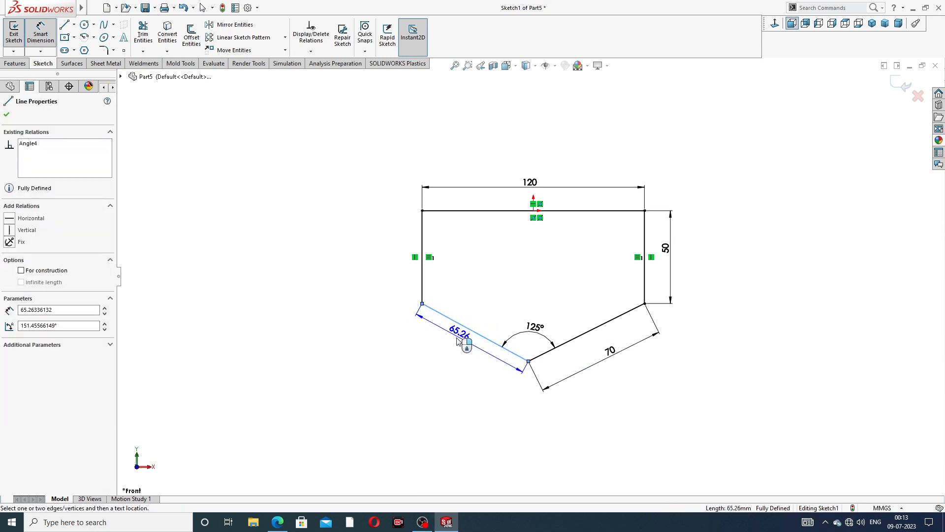
pyautogui.click(455, 347)
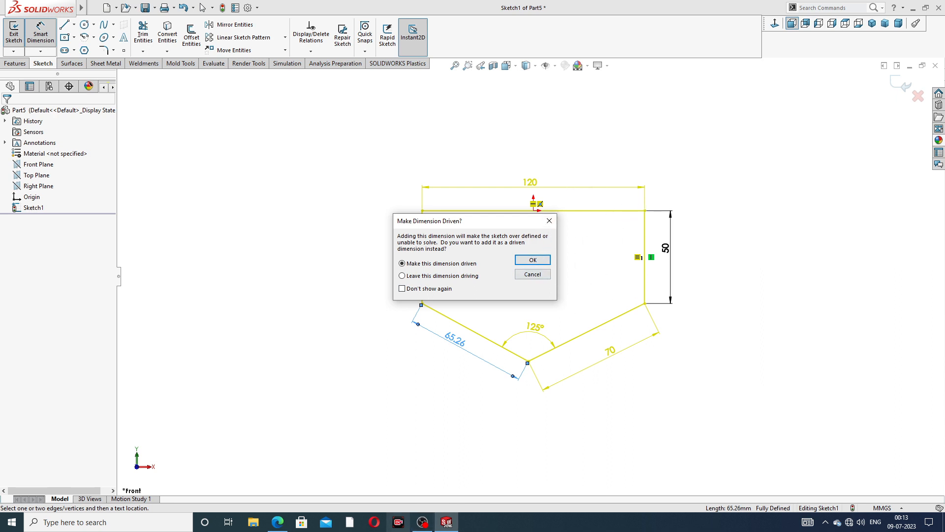
pyautogui.click(271, 524)
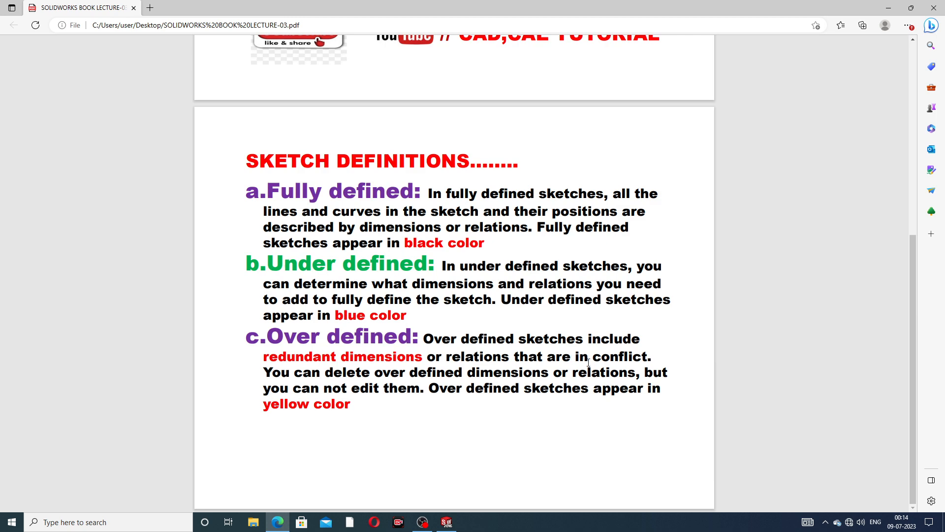
pyautogui.click(283, 521)
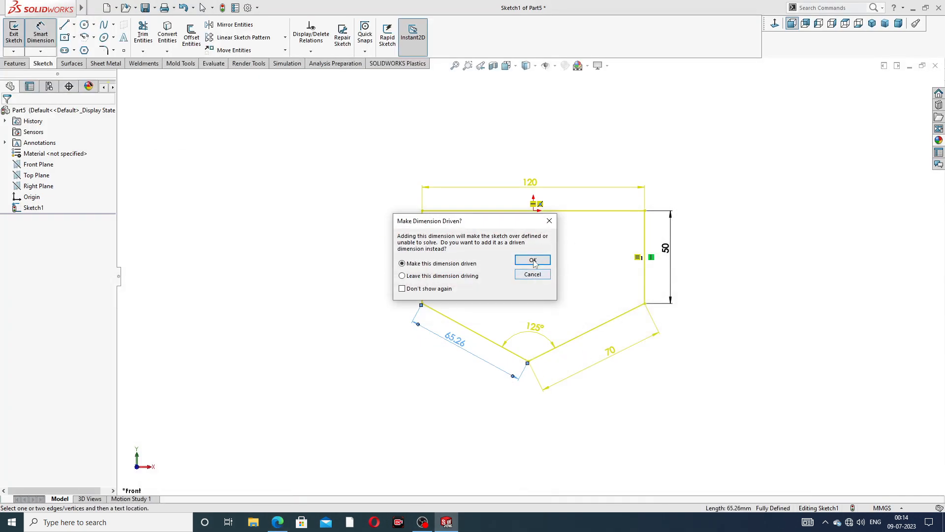
pyautogui.click(549, 221)
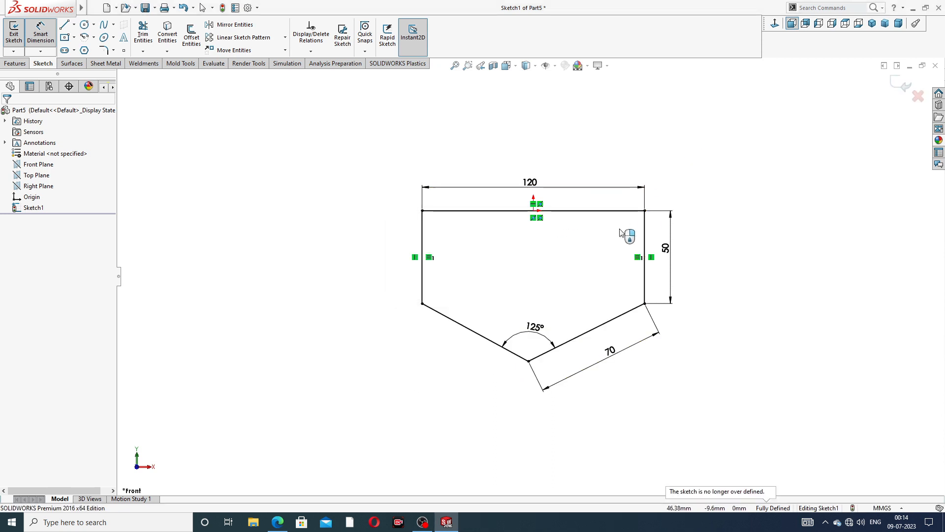
# - Switch to the lecture PDF in the browser to review the sketch definitions
pyautogui.click(277, 523)
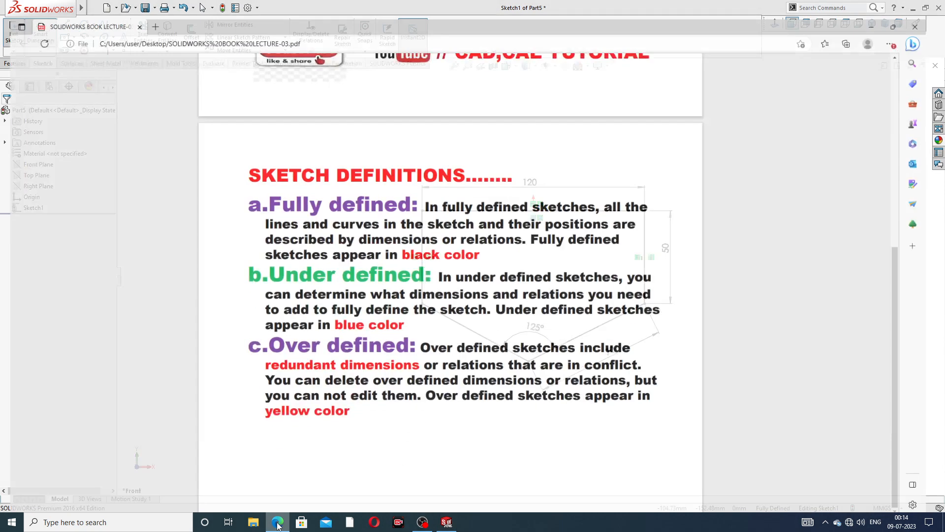